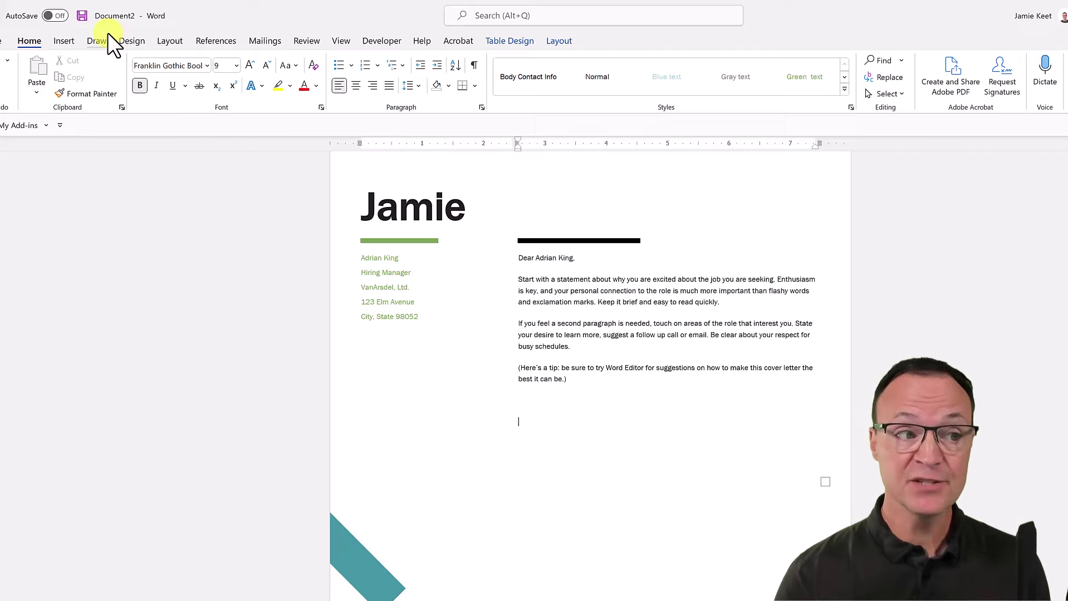
- Insert the 'Sign' AutoText entry from Quick Parts after the tip paragraph
left_click(63, 42)
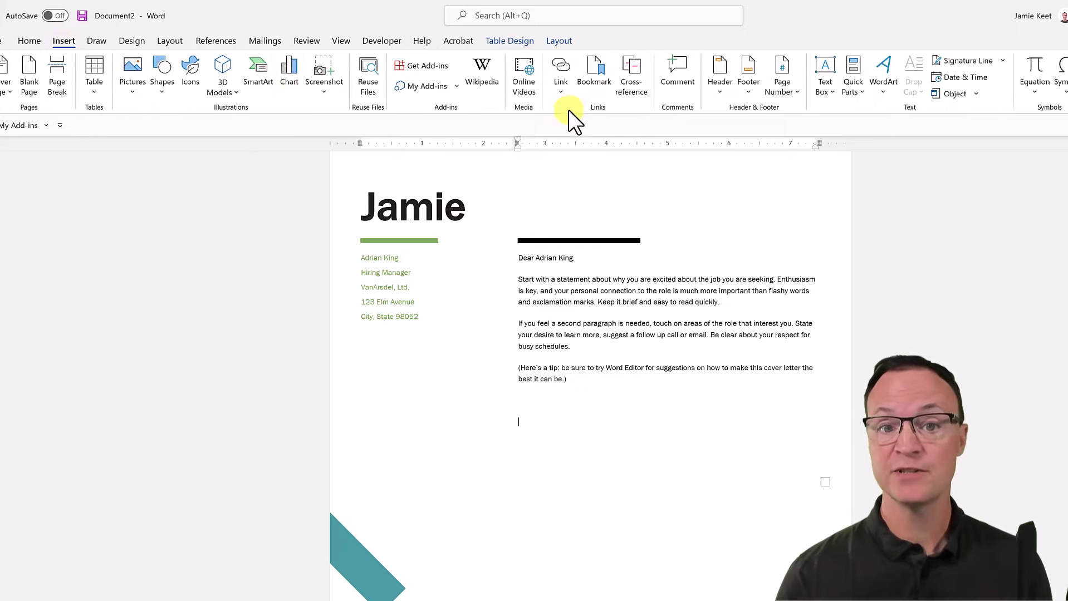
left_click(854, 93)
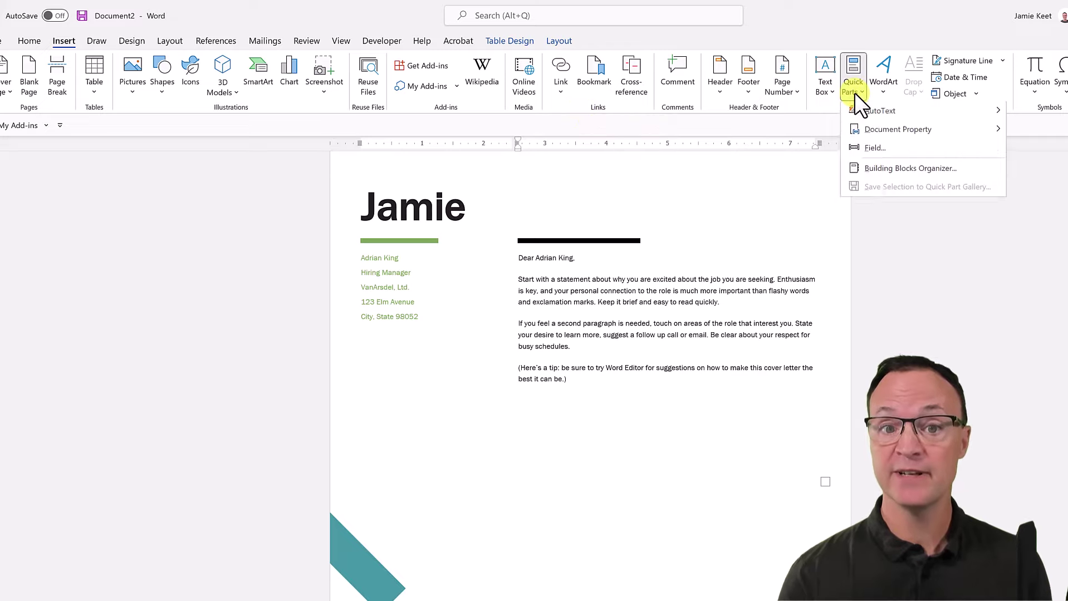
mouse_move(862, 106)
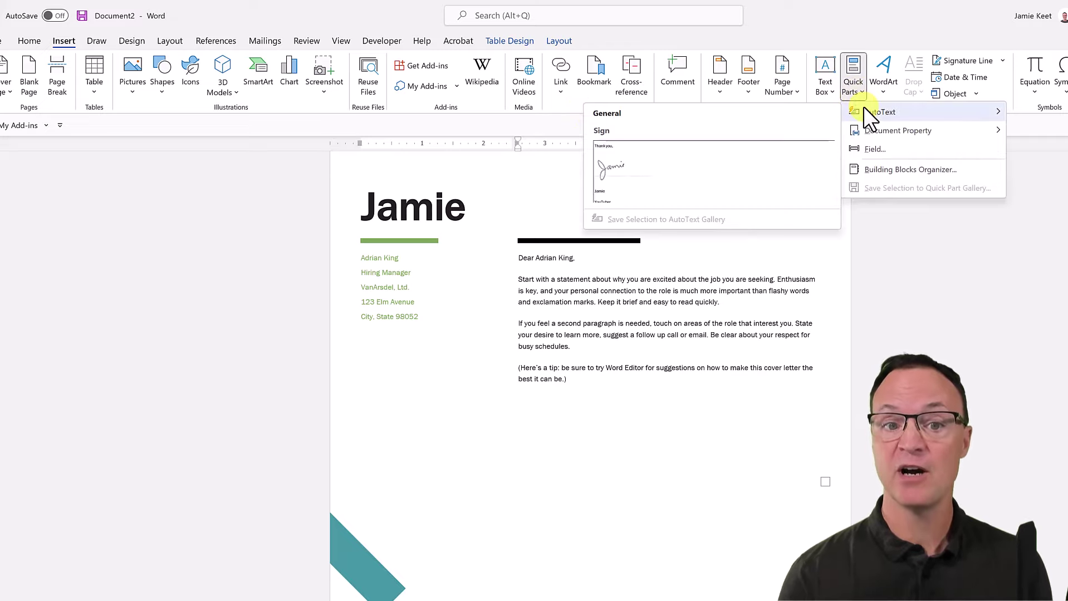
left_click(759, 177)
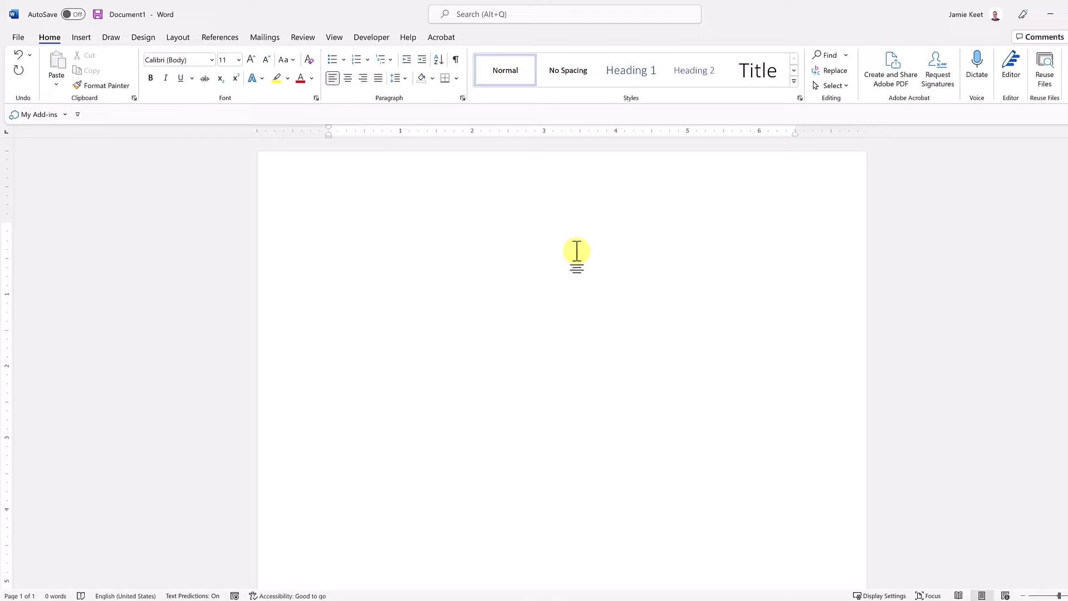
- Type the closing 'Thank you,' followed by two empty lines
type("Tah")
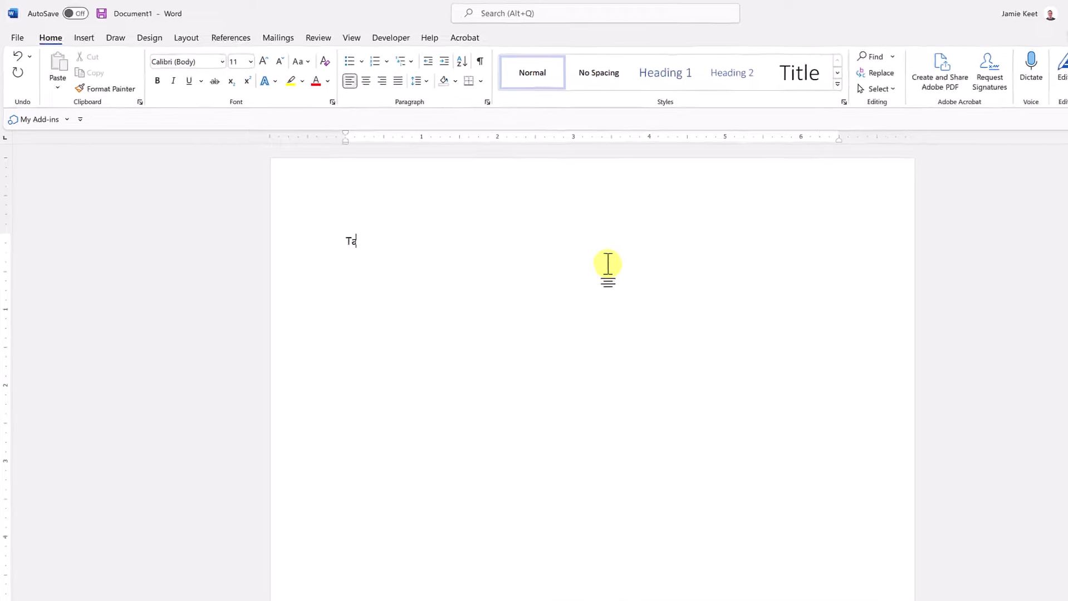
key("BackSpace")
key("BackSpace")
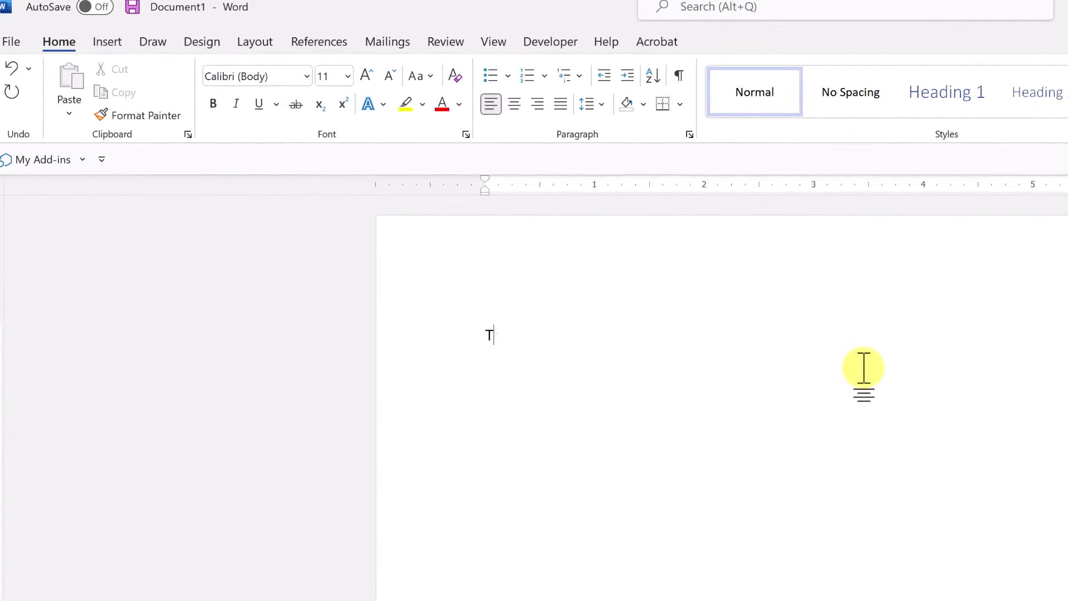
type("hank you,")
key("Return")
key("Return")
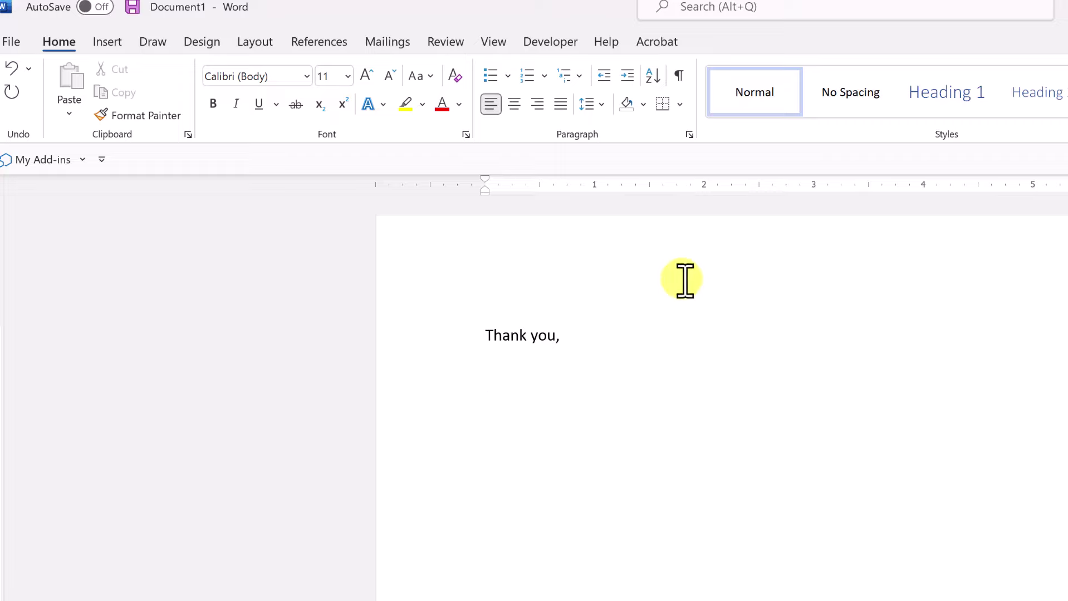
- Draw a horizontal line below 'Thank you,' and give it a black outline
left_click(115, 41)
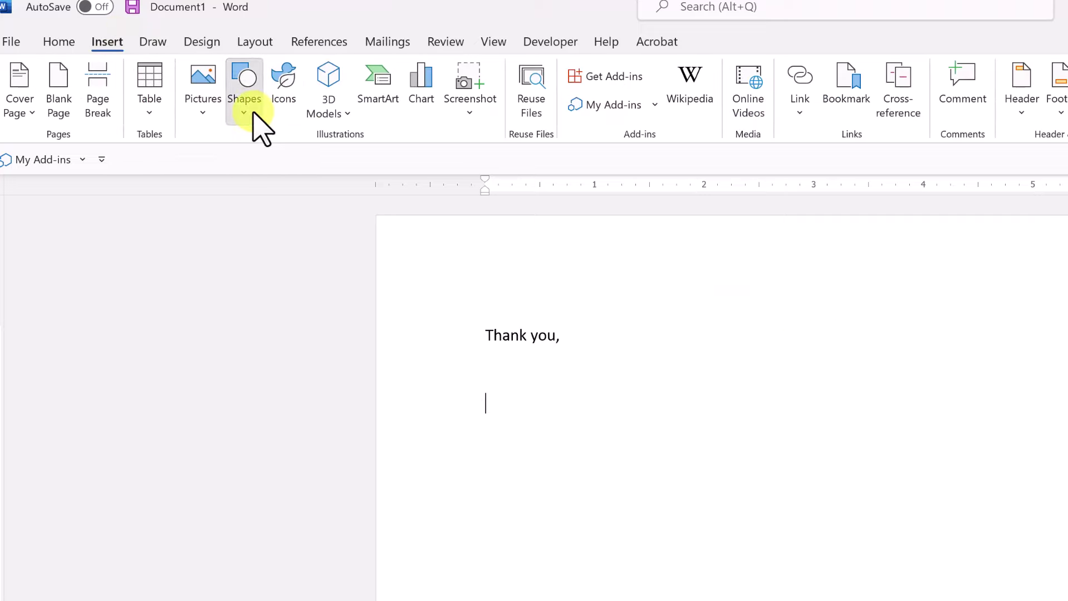
left_click(259, 126)
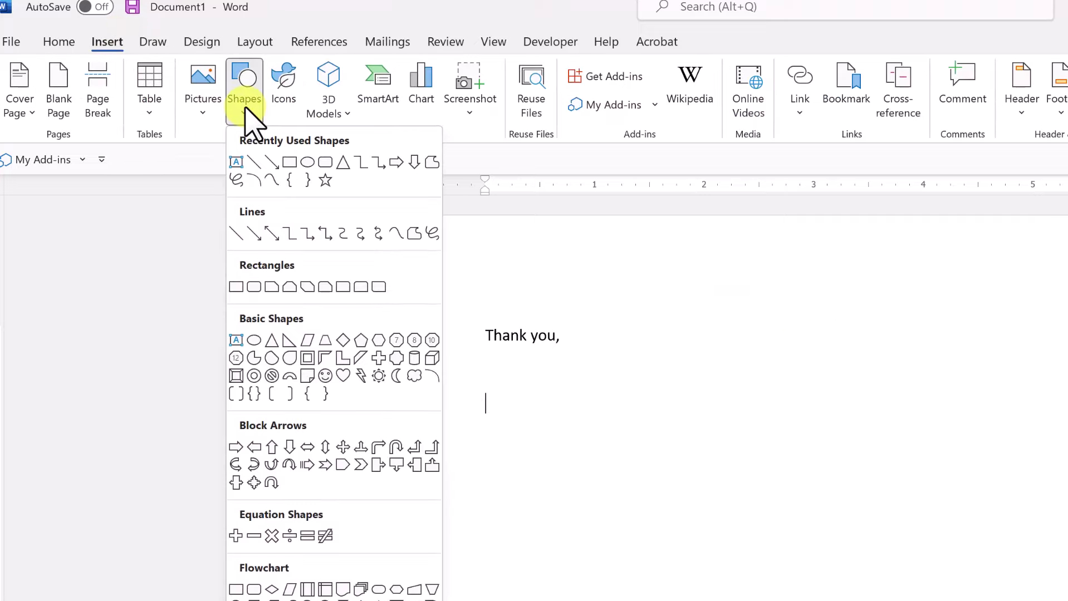
left_click(241, 235)
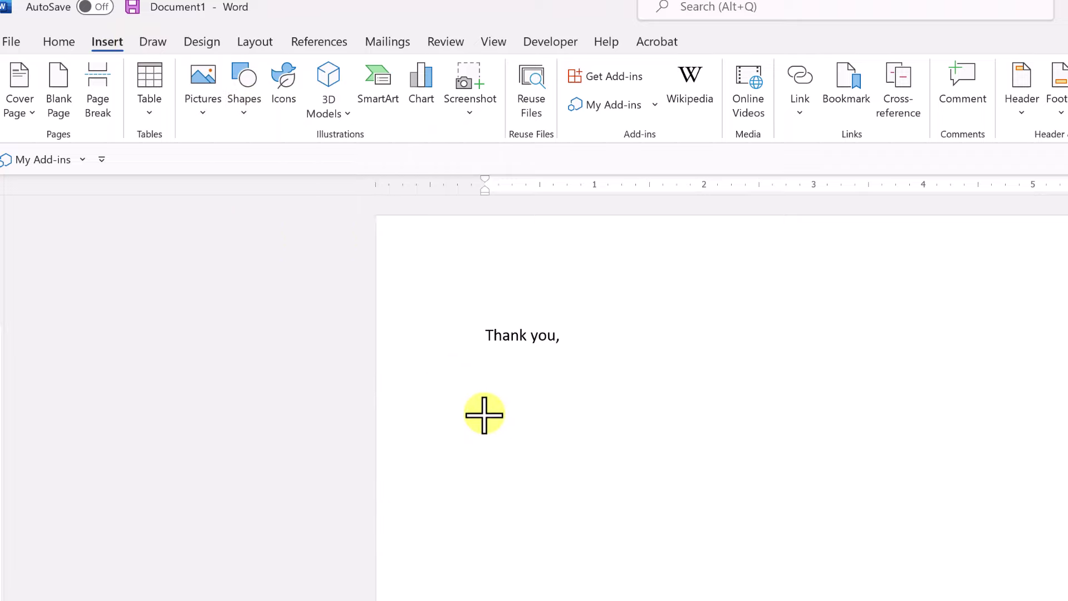
mouse_move(485, 415)
left_mouse_down()
mouse_move(644, 423)
mouse_move(689, 413)
left_mouse_up()
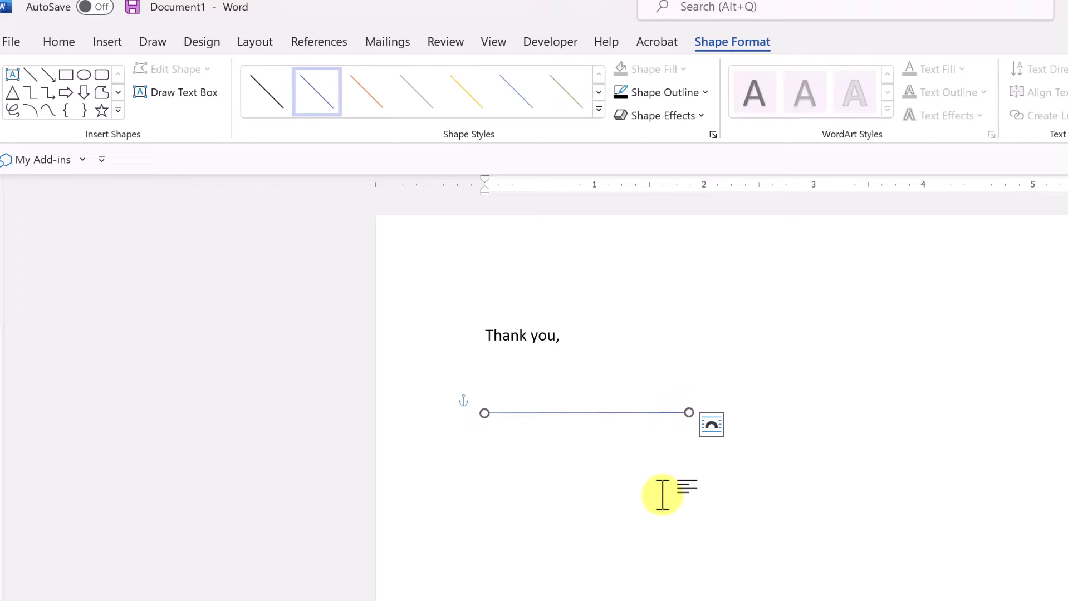
left_click(705, 93)
left_click(635, 137)
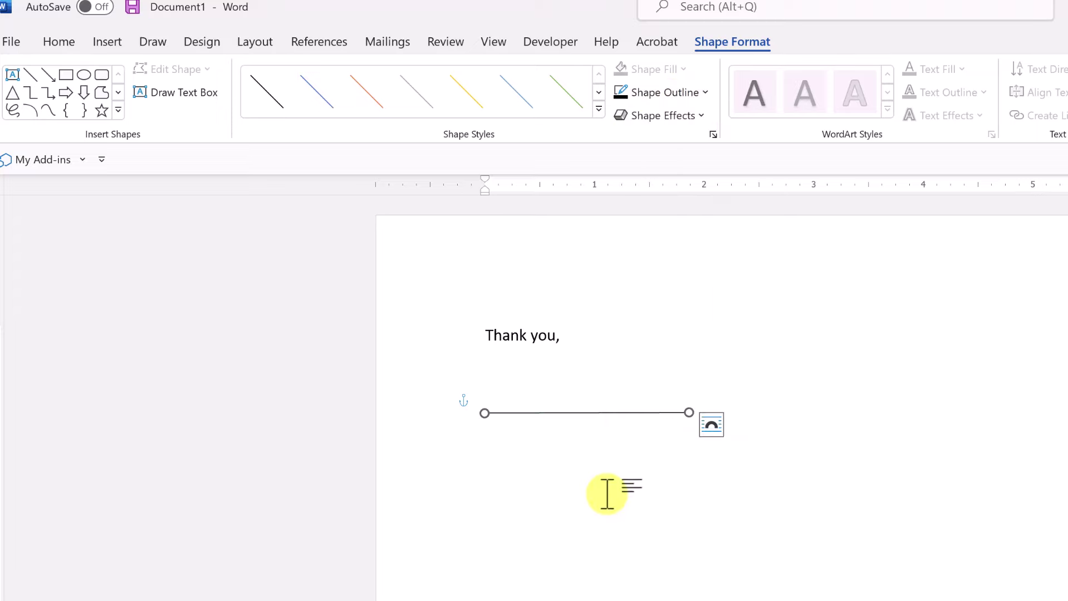
left_click(607, 494)
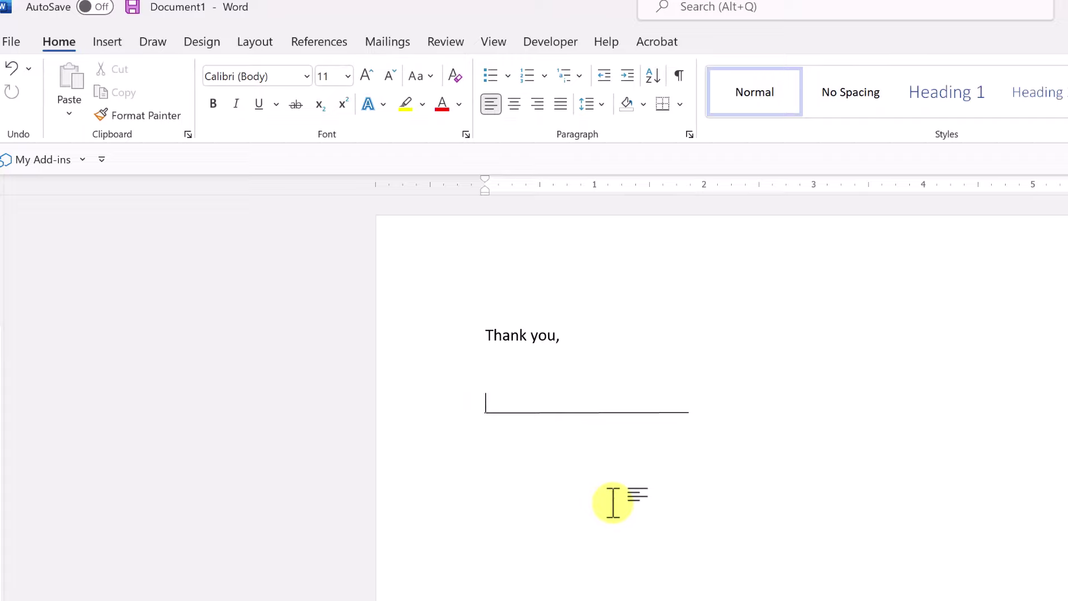
- Type the signer's name and the title 'YouTuber' on separate lines under the signature line
left_click(488, 444)
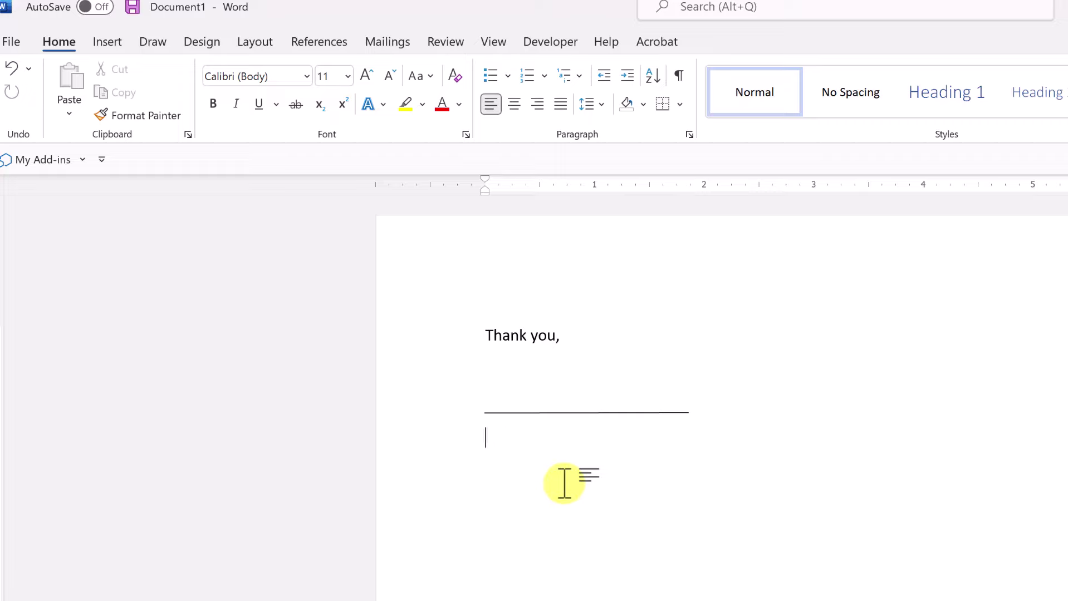
type("Jami")
key("BackSpace")
type("e Keet")
key("Return")
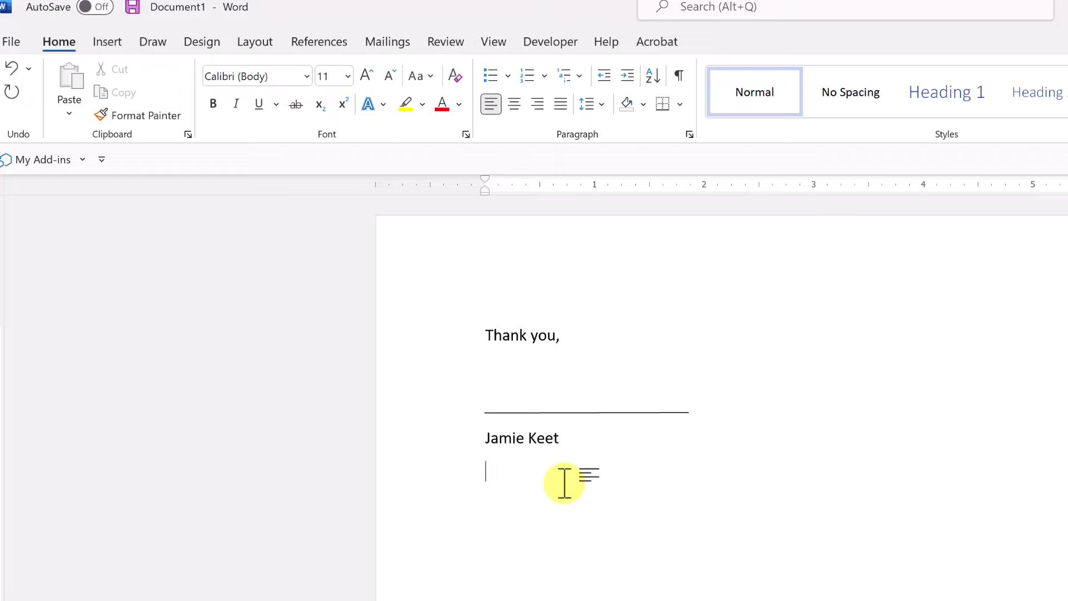
type("YouTuber")
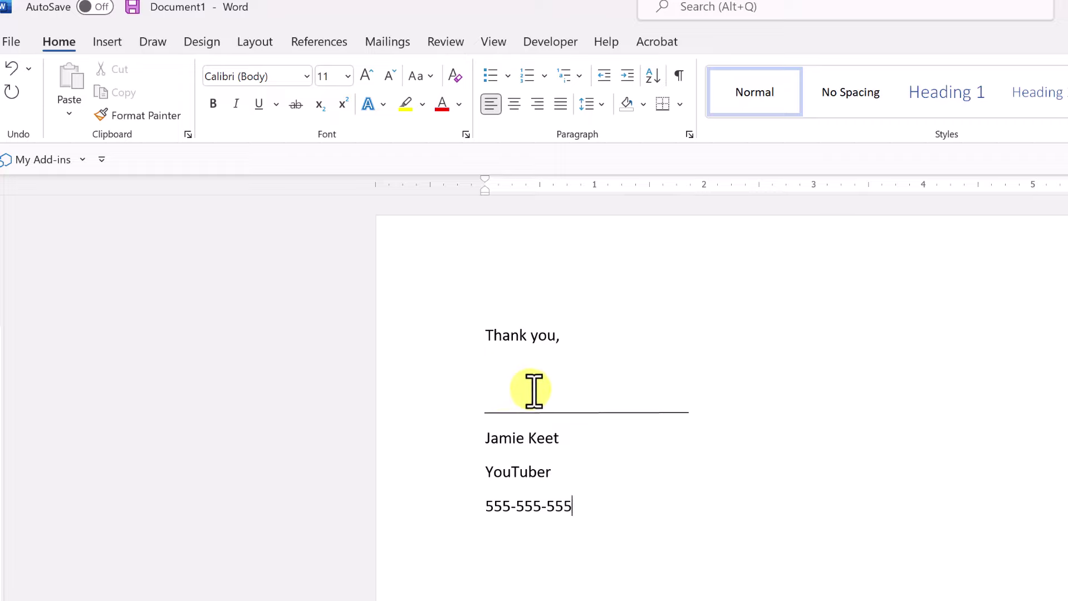
left_click(504, 370)
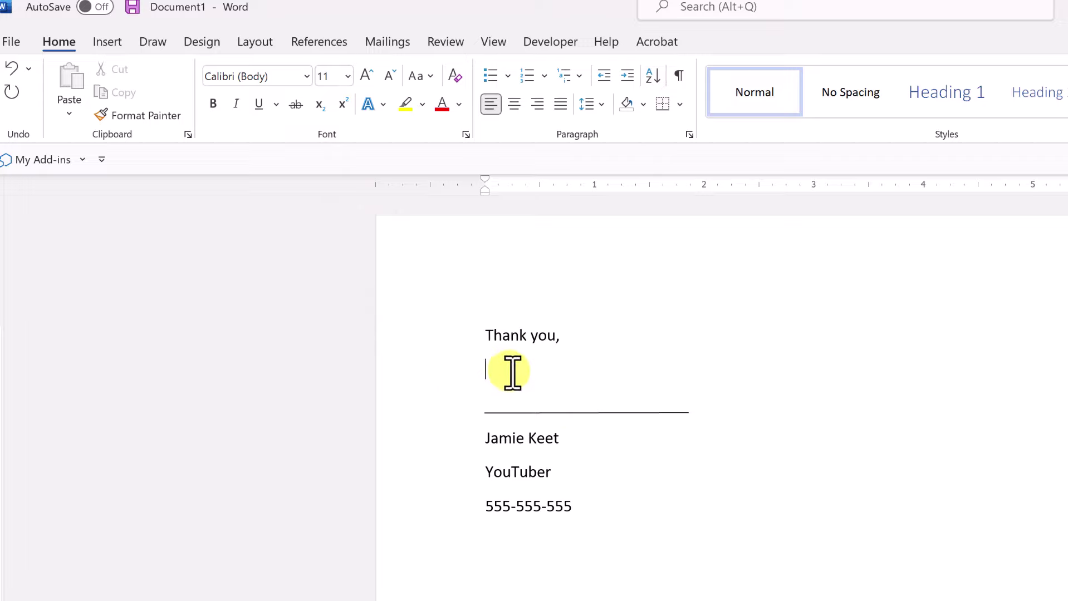
- Insert the scanned signature JPG from OneDrive between 'Thank you,' and the signature line
left_click(104, 45)
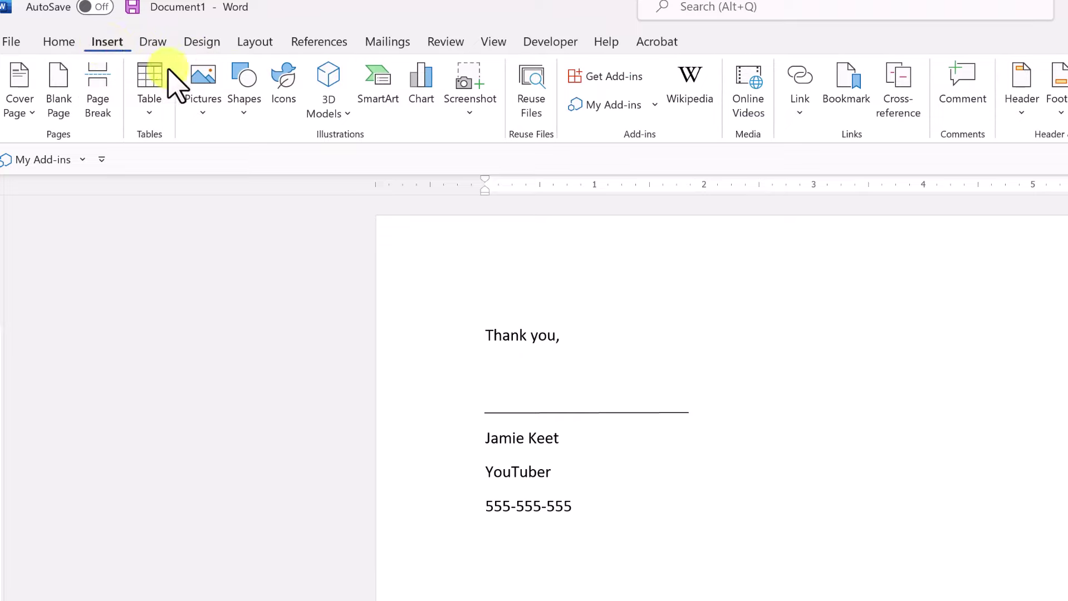
left_click(199, 104)
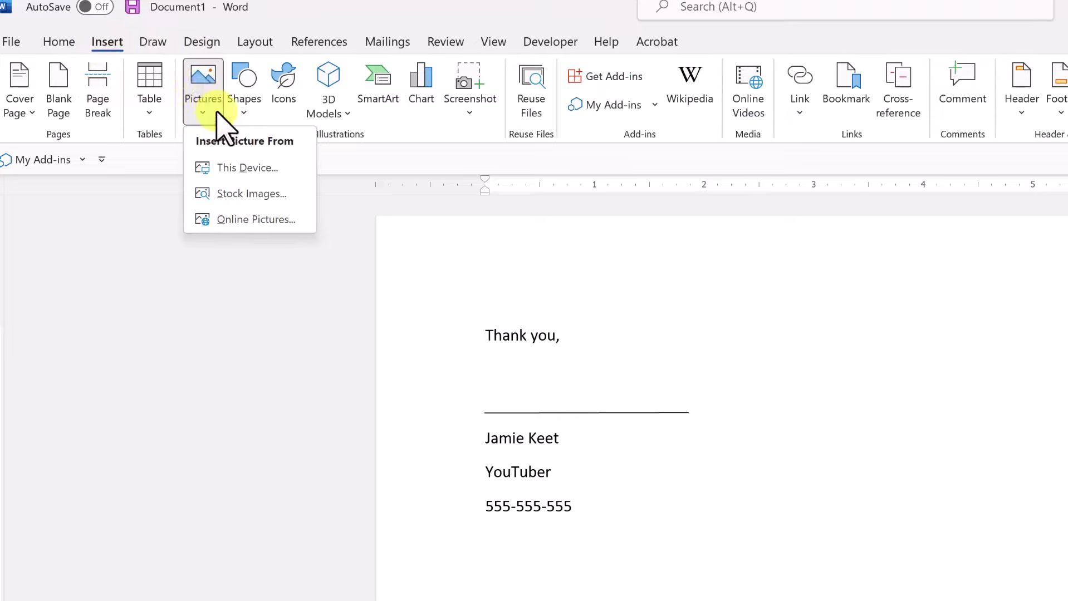
left_click(234, 167)
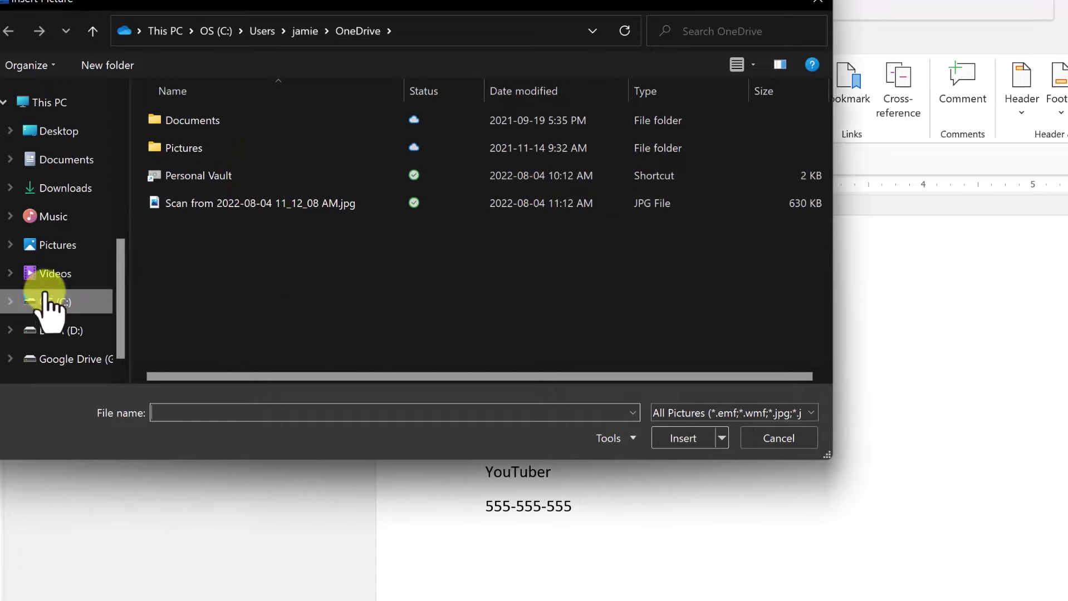
scroll(42, 304, "down", 1)
scroll(84, 329, "up", 3)
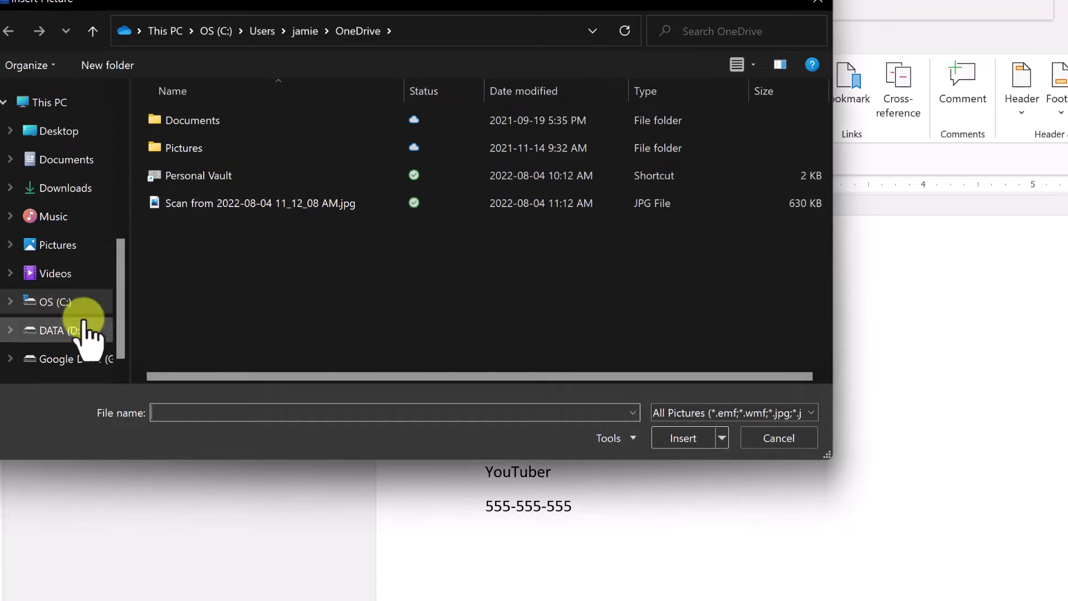
scroll(86, 326, "up", 2)
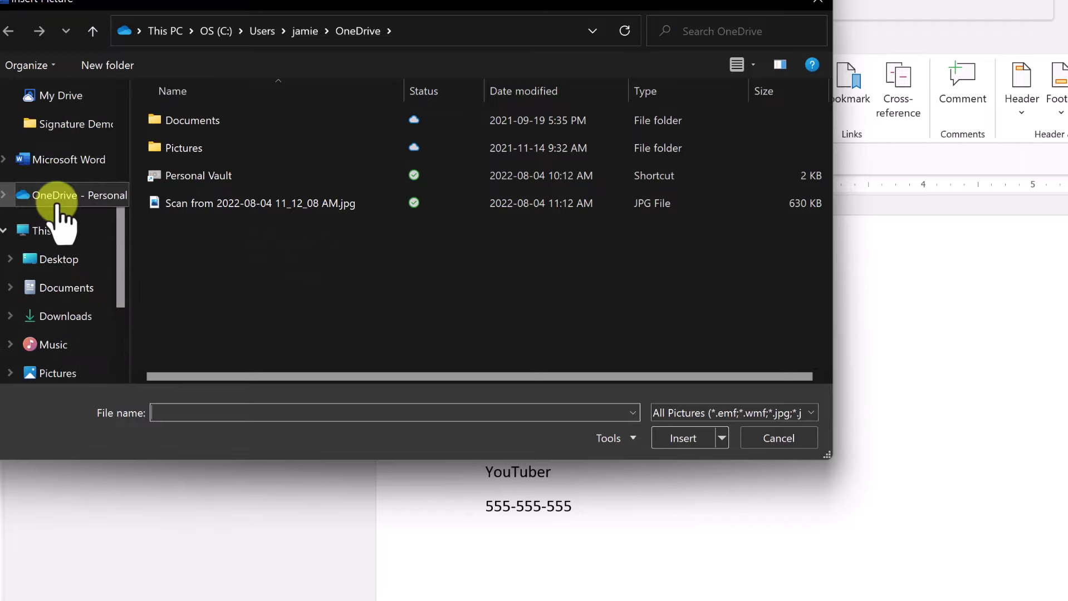
scroll(57, 204, "up", 5)
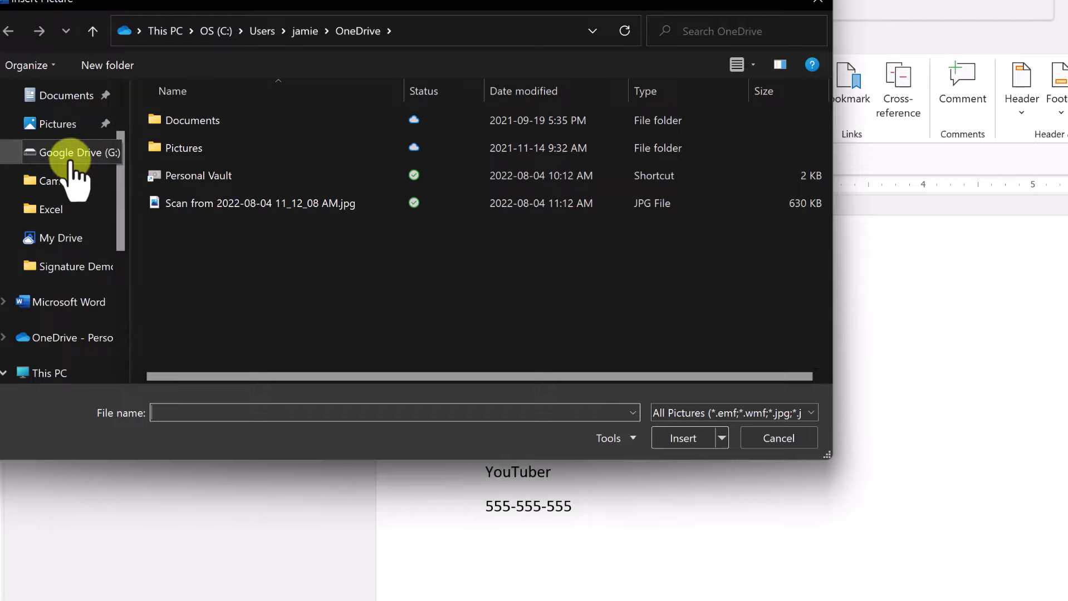
left_click(225, 204)
left_click(678, 443)
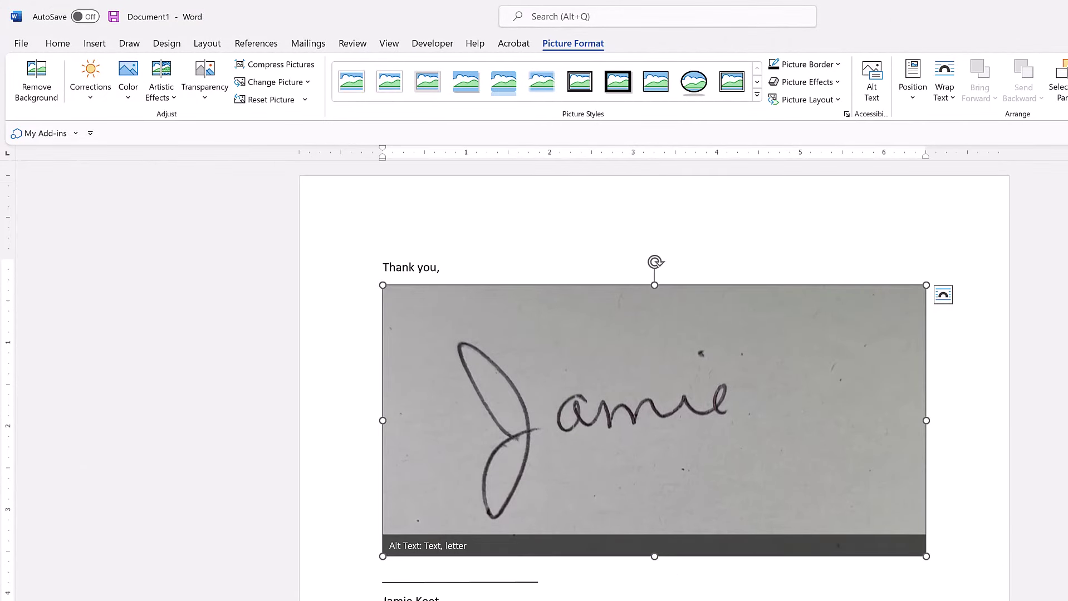
- Shrink the signature picture to fit above the signature line, then reselect it
scroll(655, 379, "down", 3)
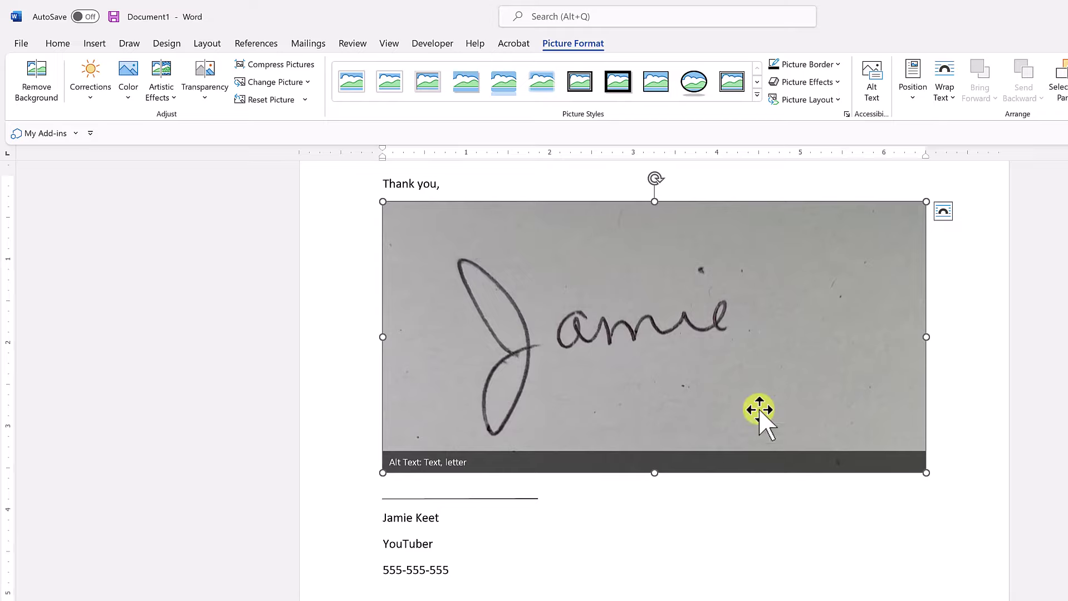
mouse_move(926, 473)
left_mouse_down()
mouse_move(760, 341)
mouse_move(622, 308)
mouse_move(526, 242)
left_mouse_up()
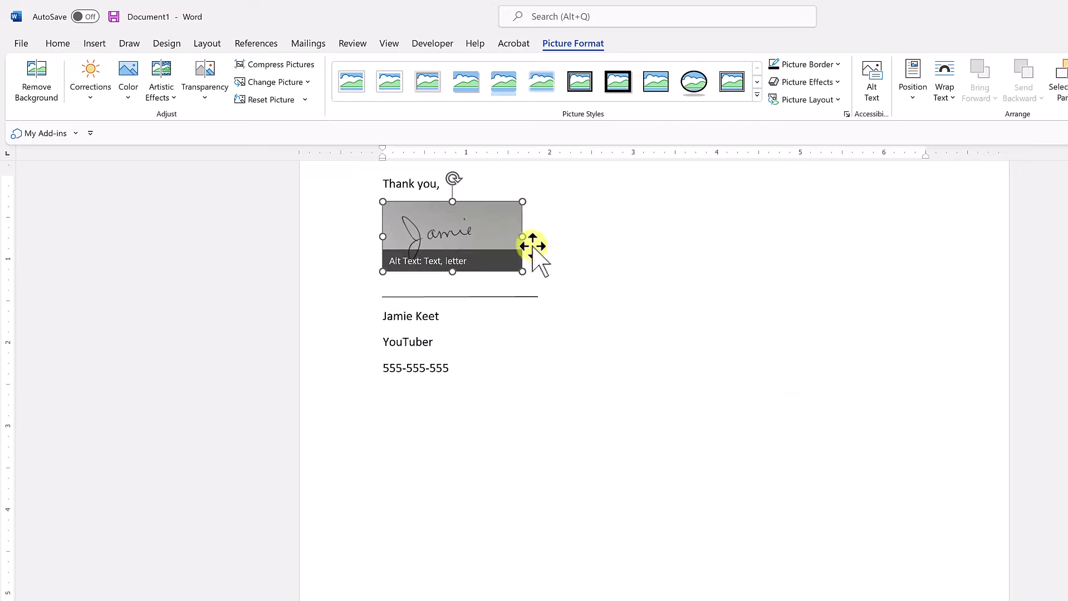
left_click(654, 319)
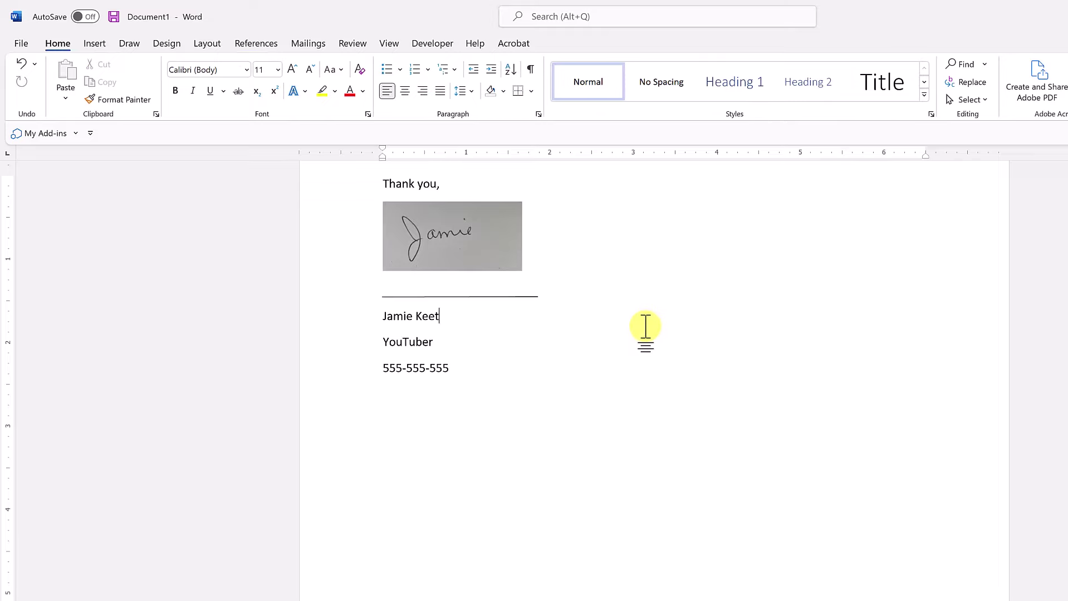
left_click(464, 242)
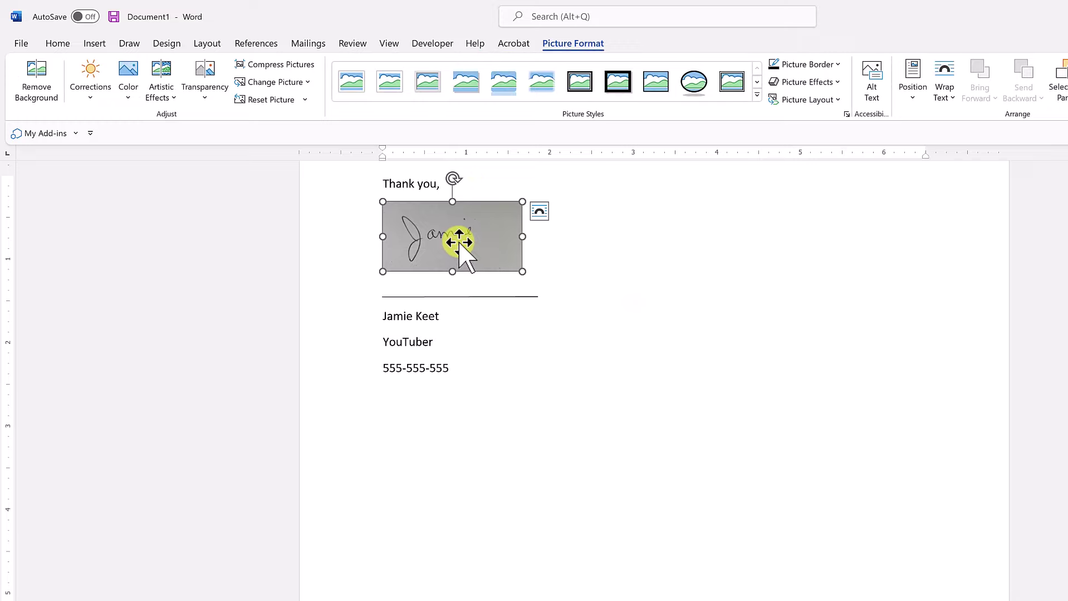
- Set the signature picture's wrapping to Behind Text and move it onto the signature line
left_click(540, 218)
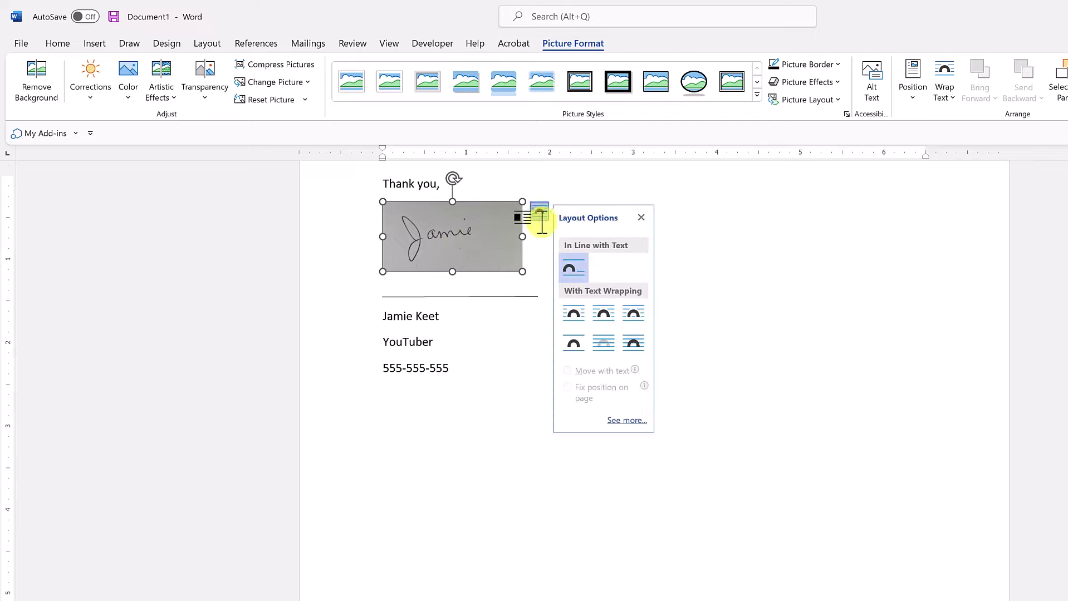
left_click(939, 100)
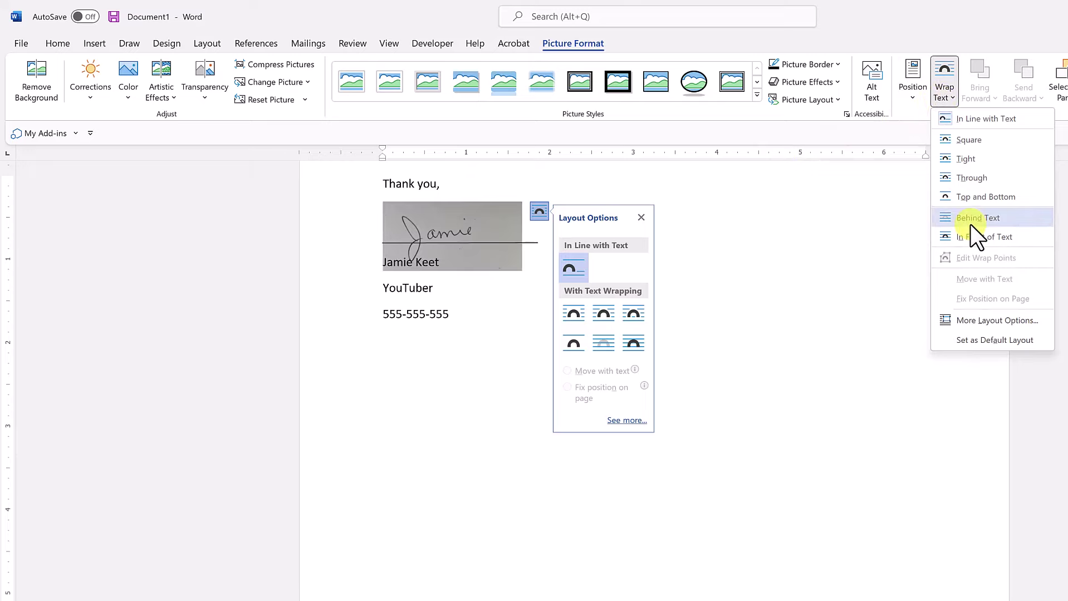
left_click(604, 344)
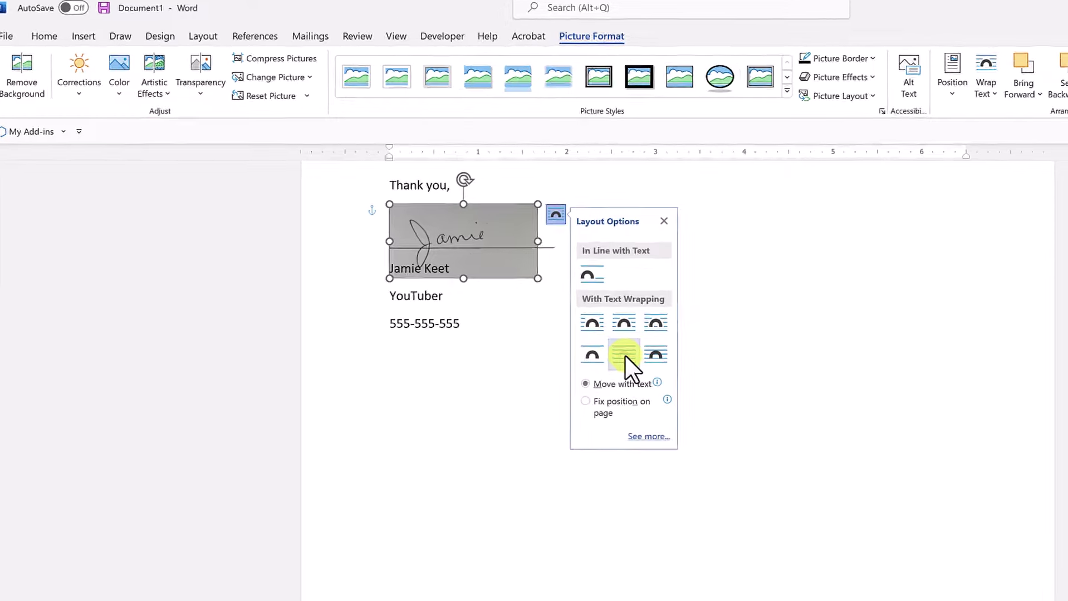
left_click(629, 467)
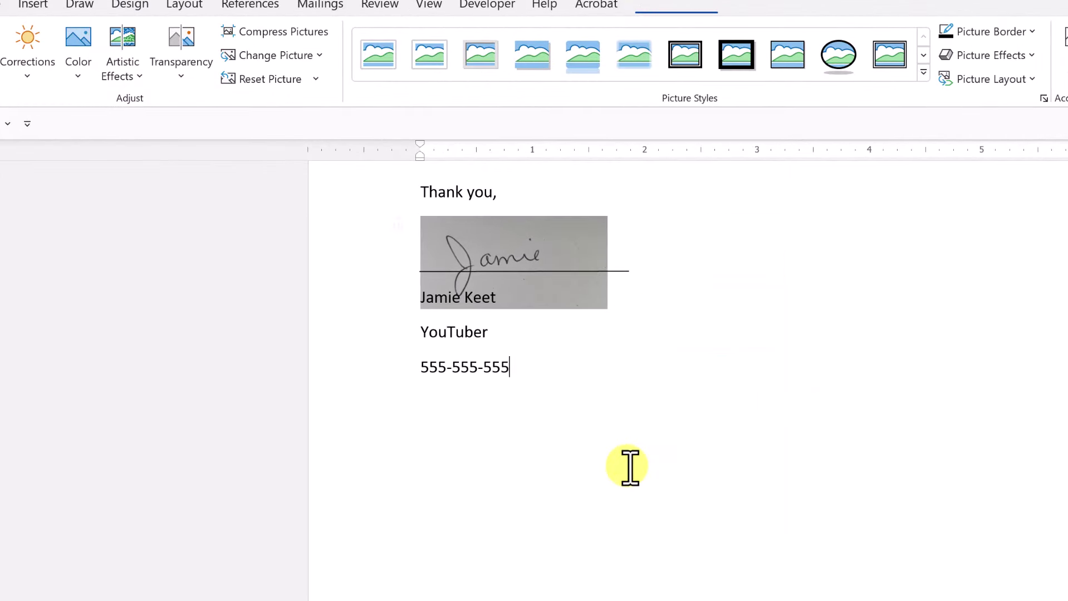
mouse_move(561, 308)
left_mouse_down()
mouse_move(624, 300)
mouse_move(535, 296)
mouse_move(568, 298)
mouse_move(541, 275)
left_mouse_up()
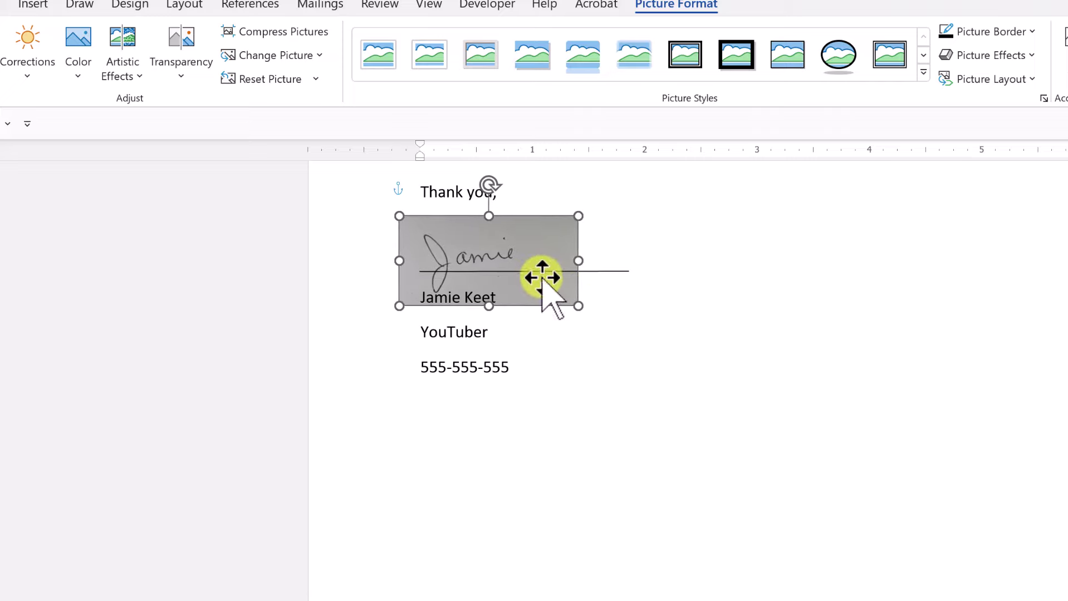
left_click(682, 386)
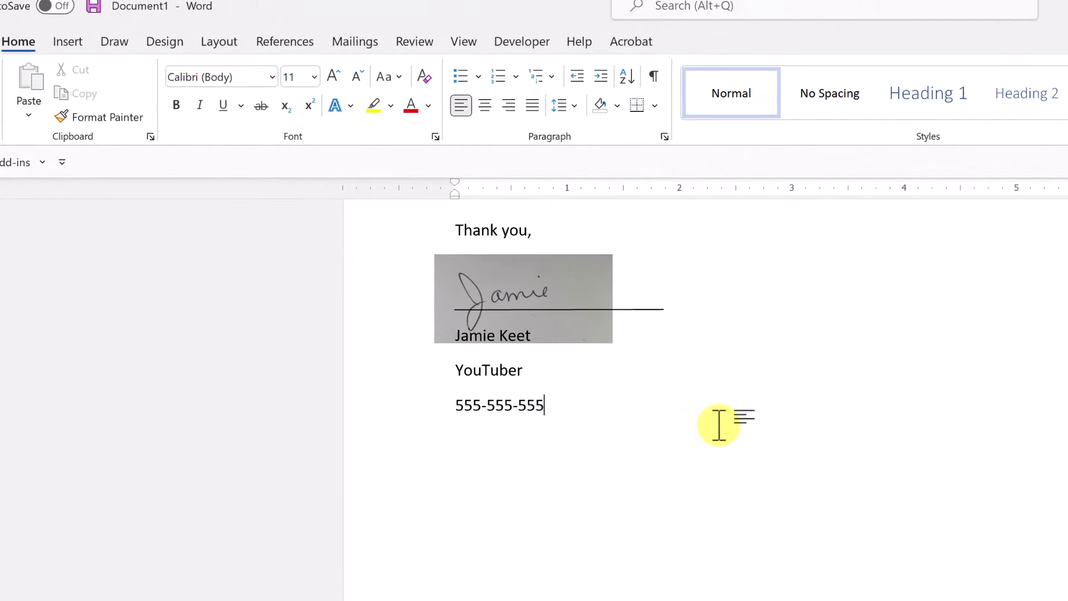
- Select the signature picture behind the line and show its Picture Format tools
left_click(536, 310)
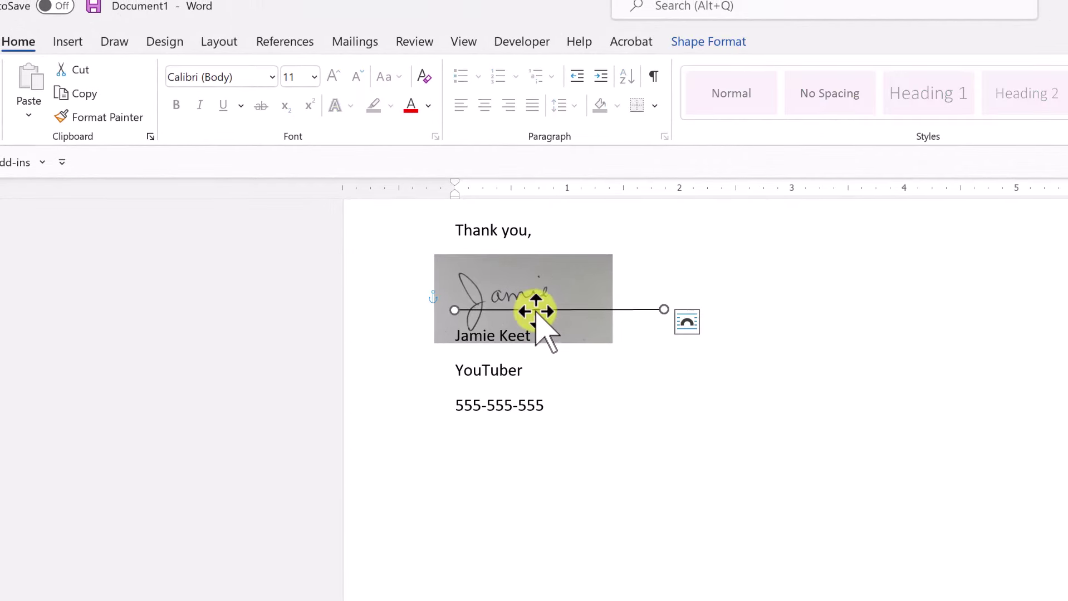
left_click(597, 271)
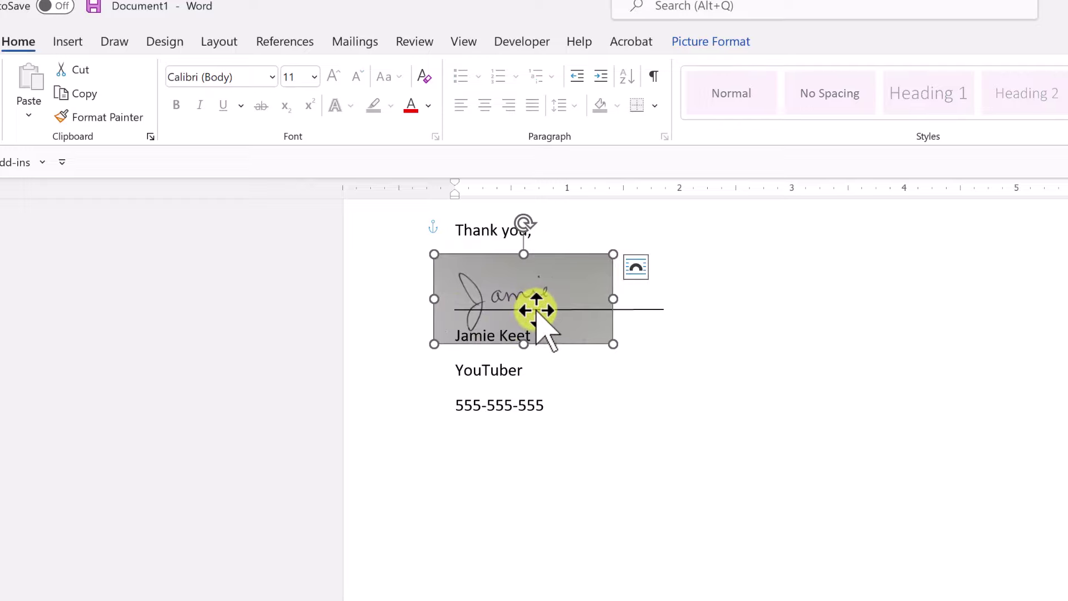
left_click(696, 42)
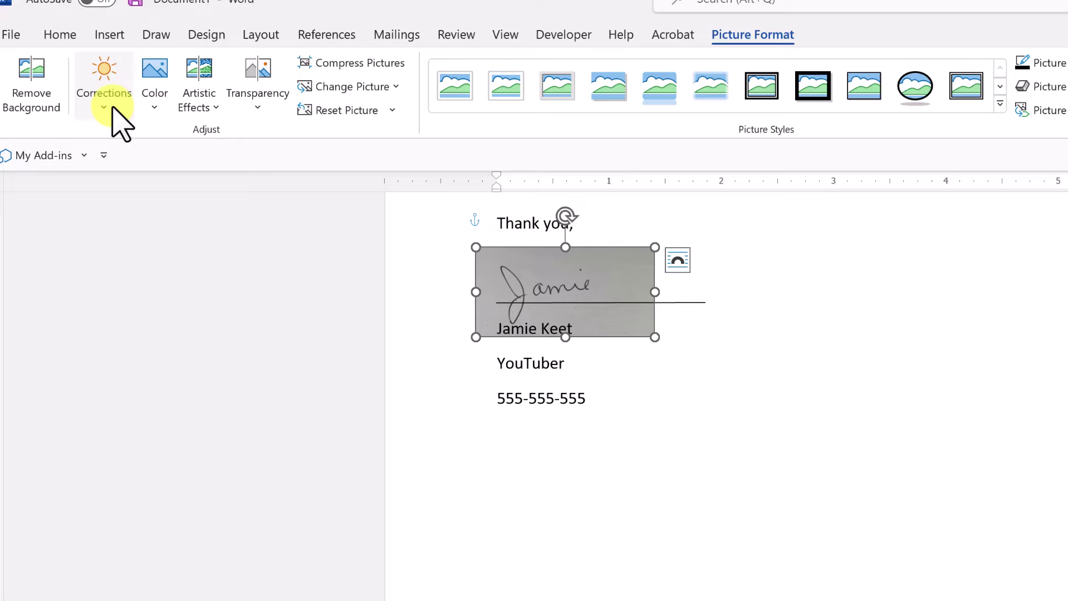
- Apply the Brightness +40% Contrast +40% correction, then fine-tune contrast to 48%
left_click(114, 109)
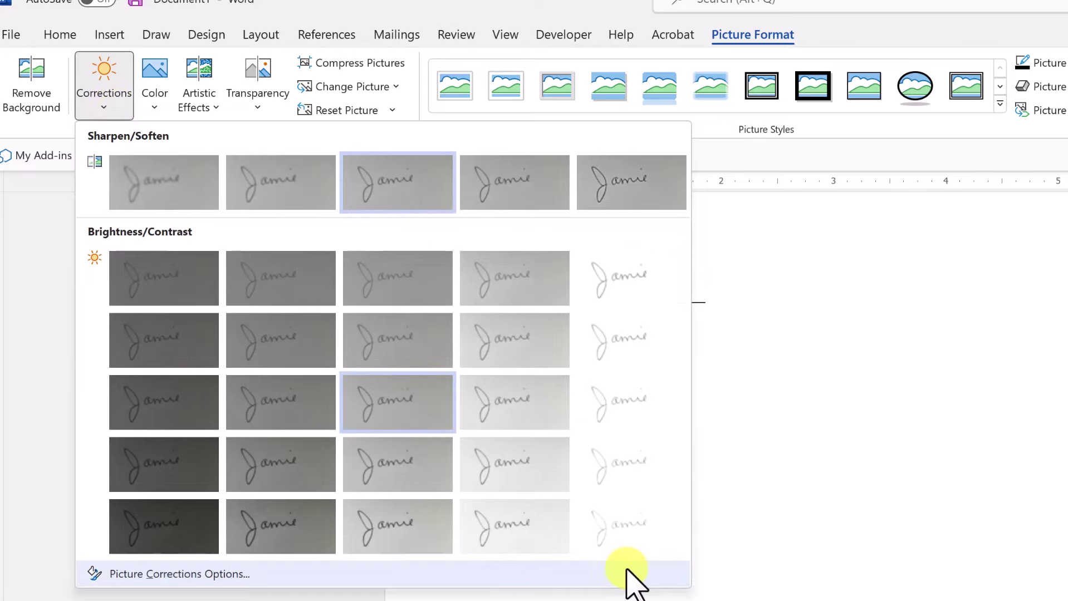
left_click(641, 543)
left_click(641, 526)
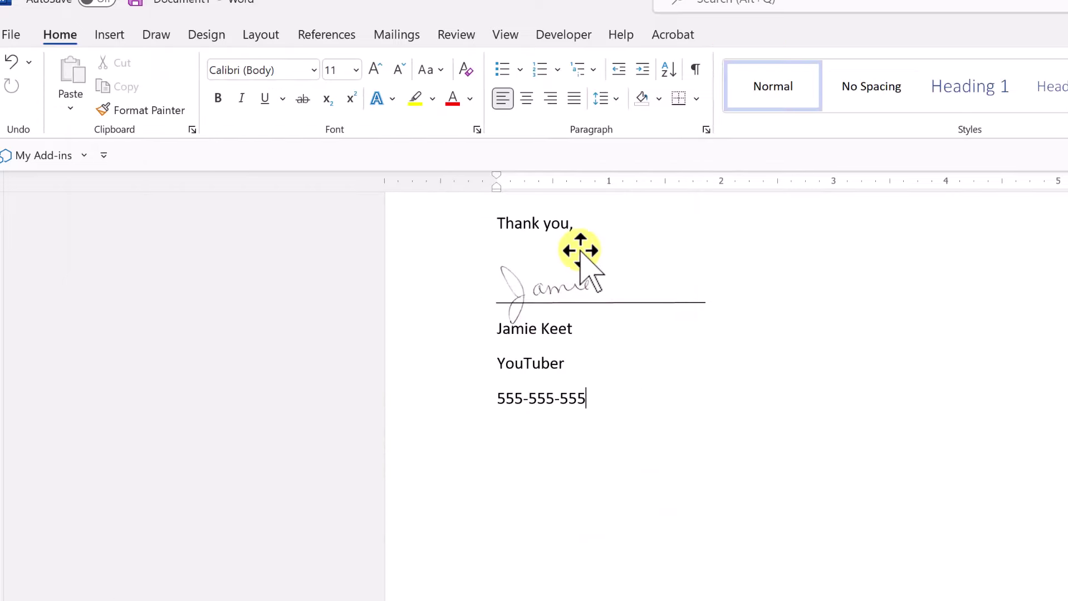
left_click(560, 276)
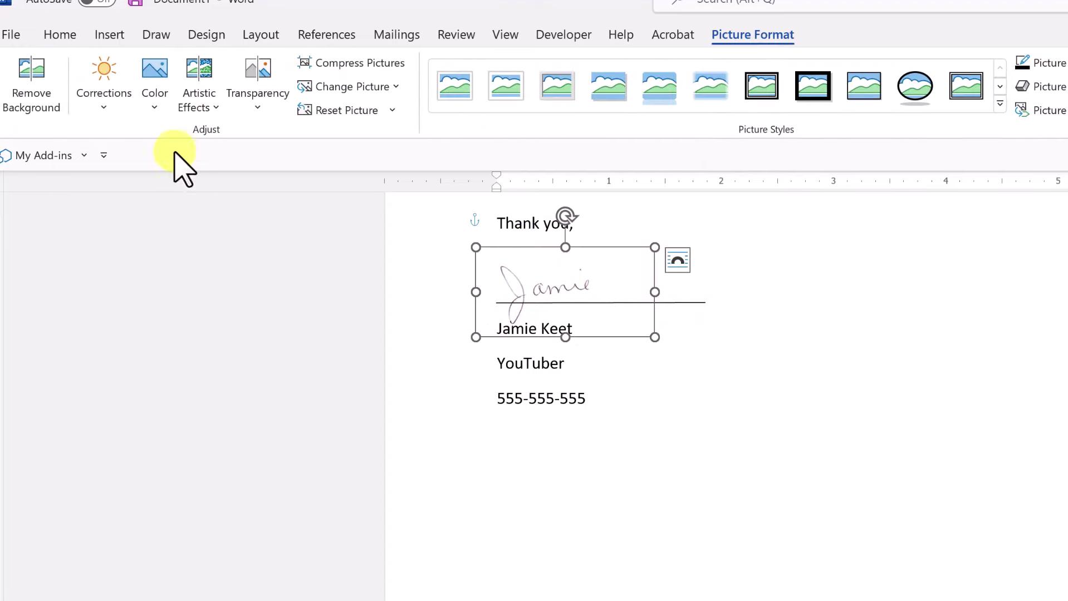
left_click(105, 108)
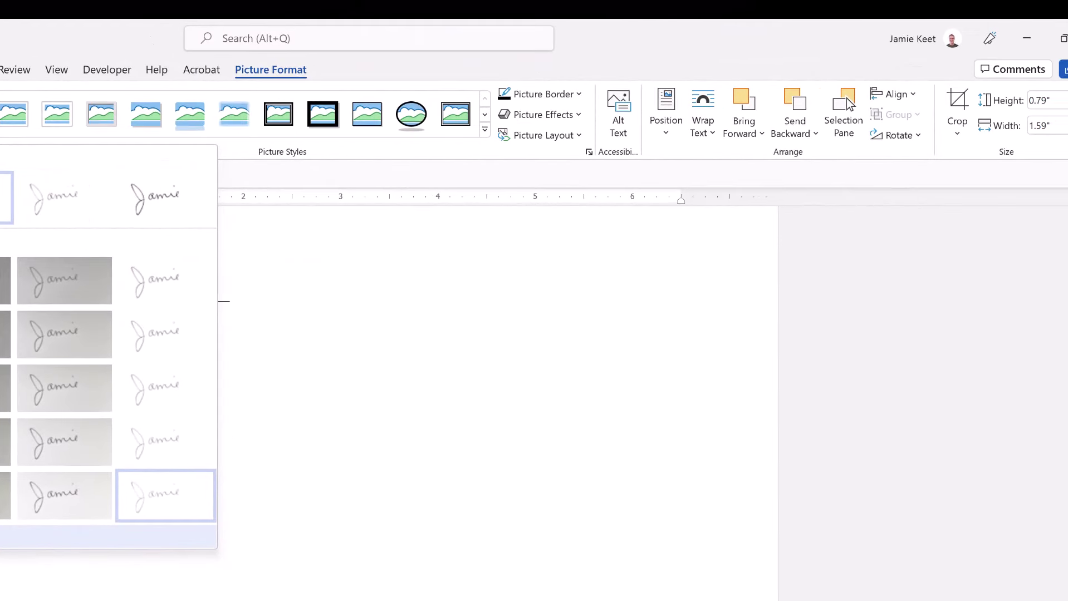
left_click(108, 537)
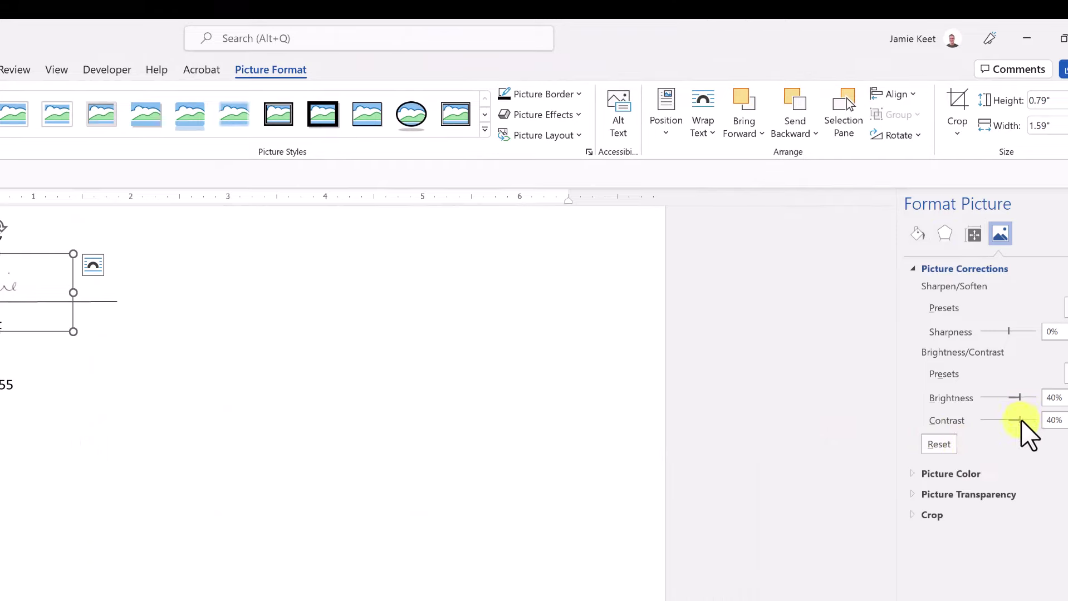
left_click_drag(1020, 421, 1023, 420)
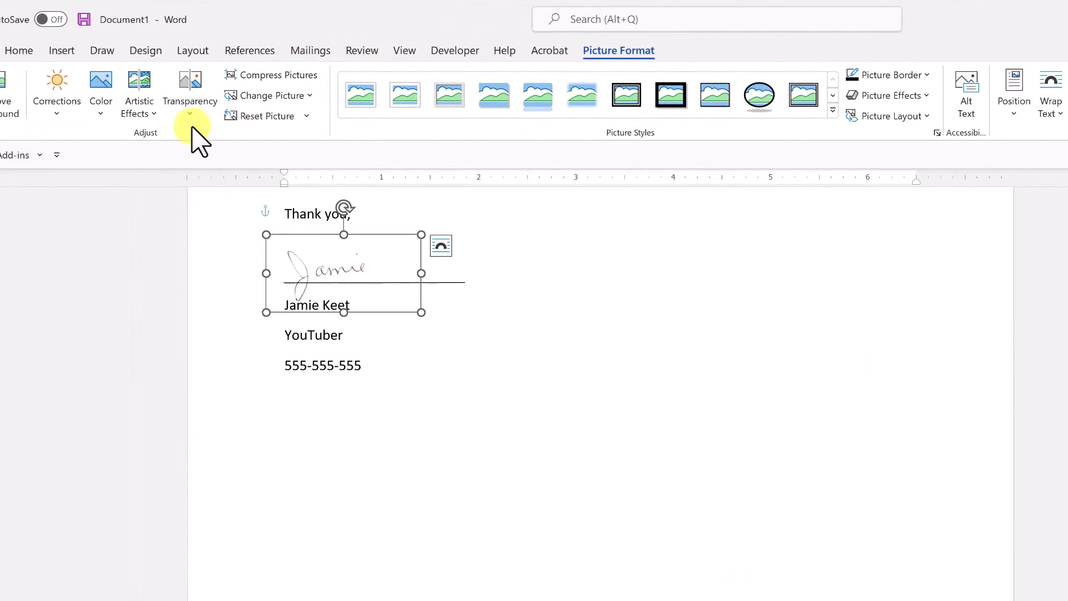
- Try an artistic effect on the signature picture, review it, and undo the last change
left_click(148, 117)
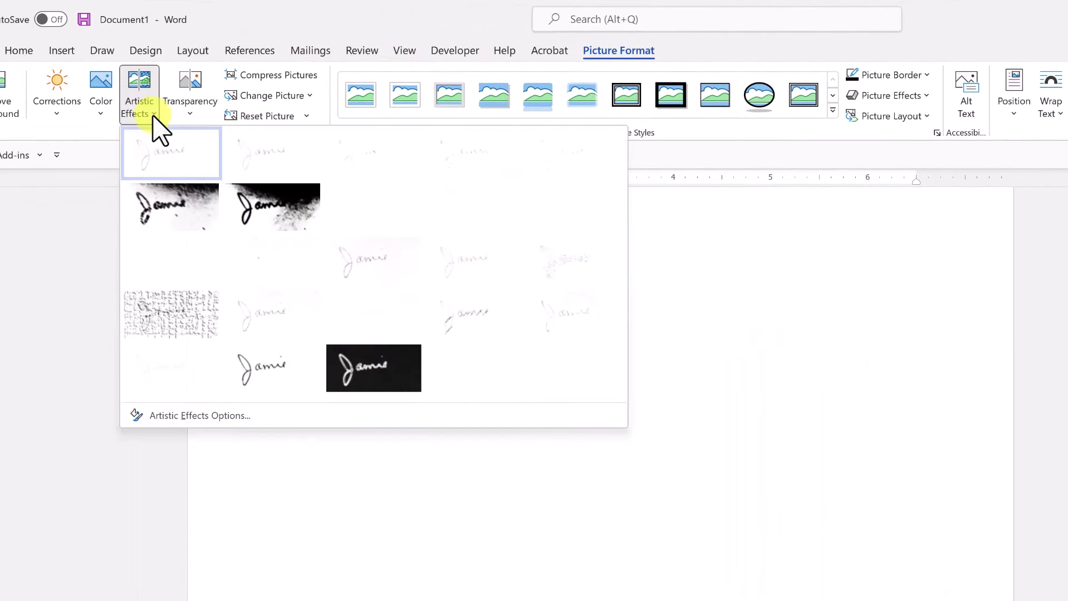
left_click(268, 380)
left_click(430, 415)
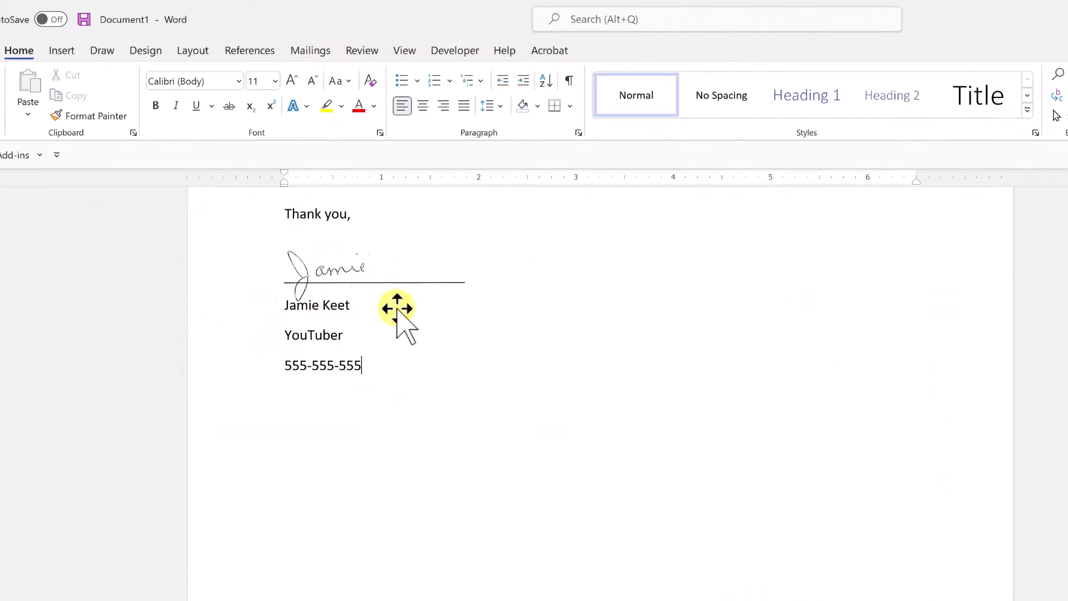
scroll(393, 277, "up", 2)
scroll(394, 364, "down", 1)
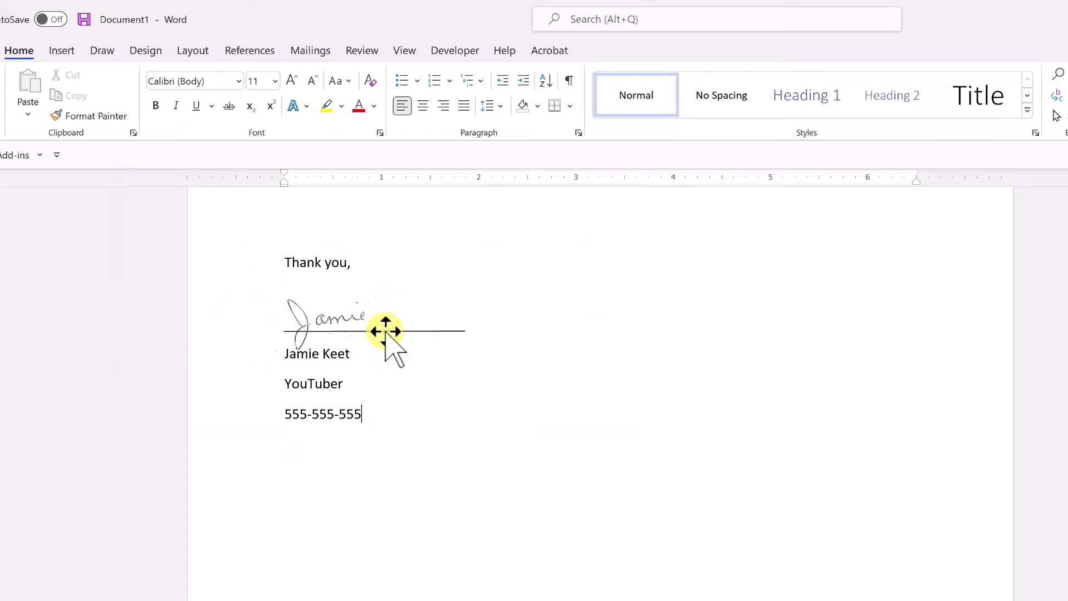
key("ctrl+z")
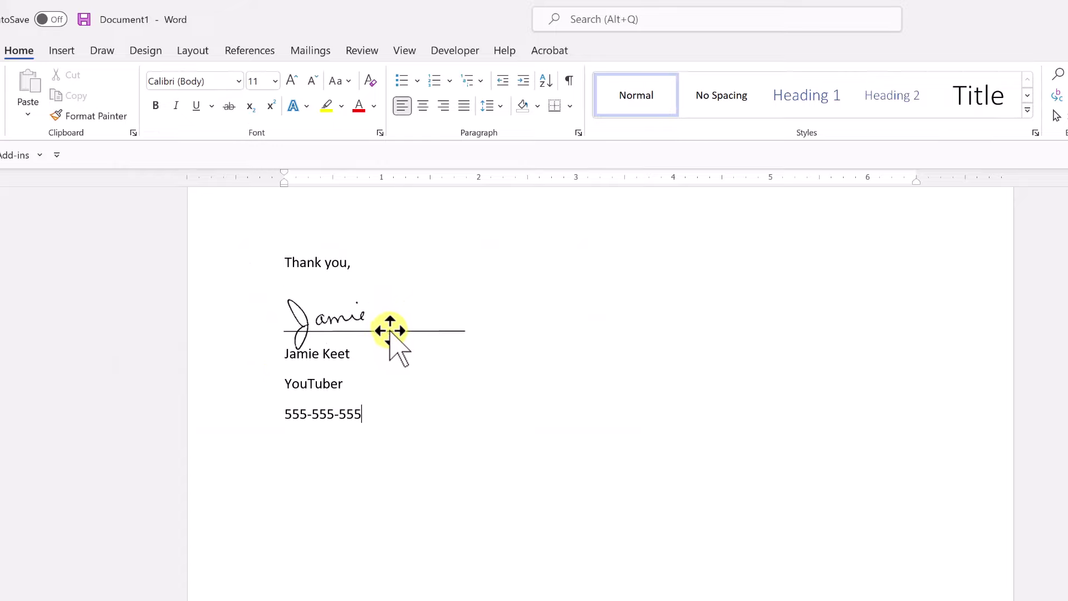
scroll(410, 334, "down", 1)
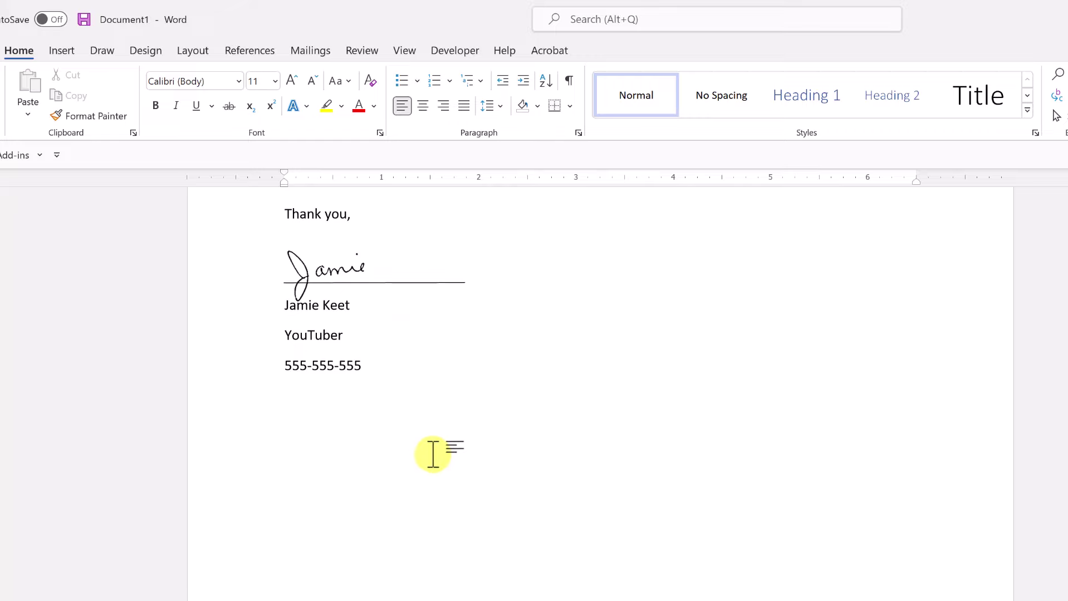
scroll(429, 456, "up", 1)
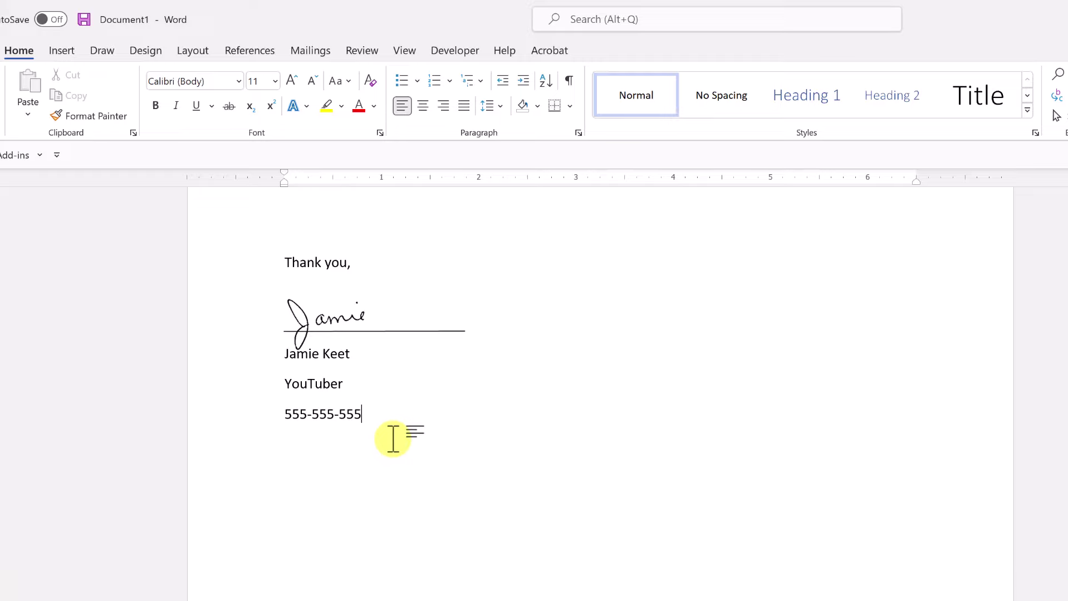
- Select the closing block from 'Thank you' down and save it to the AutoText gallery as 'Sign 1'
mouse_move(283, 263)
left_mouse_down()
mouse_move(333, 276)
mouse_move(370, 332)
mouse_move(366, 415)
left_mouse_up()
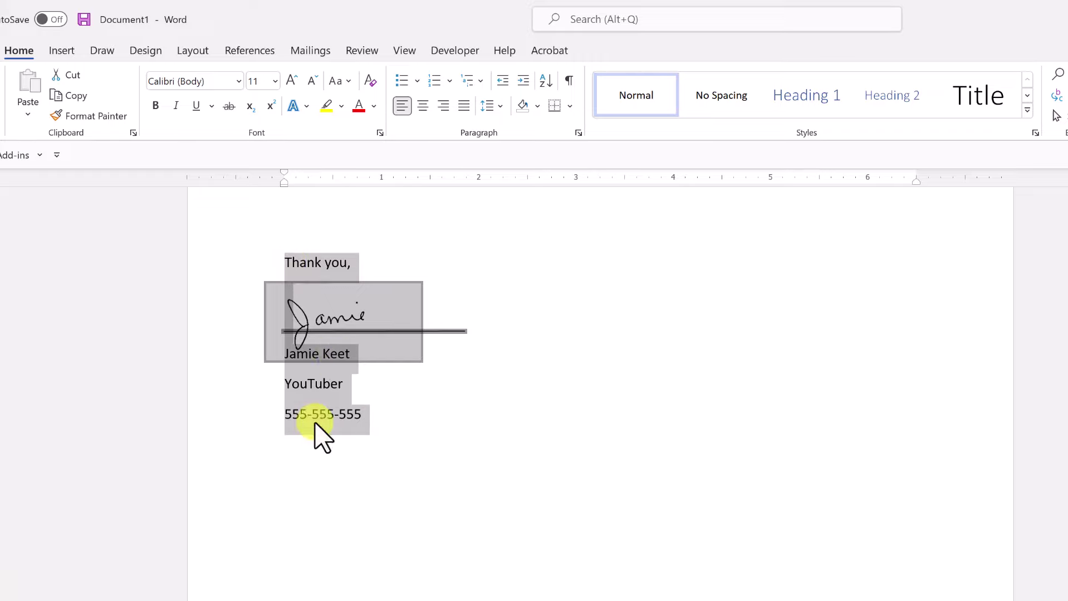
left_click(58, 50)
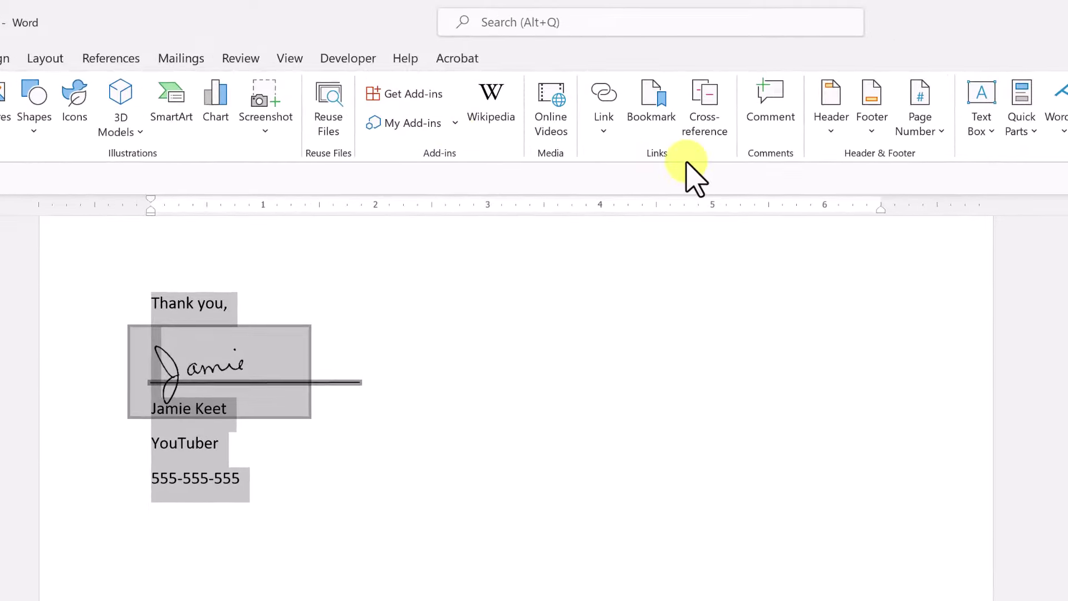
left_click(1021, 126)
mouse_move(928, 161)
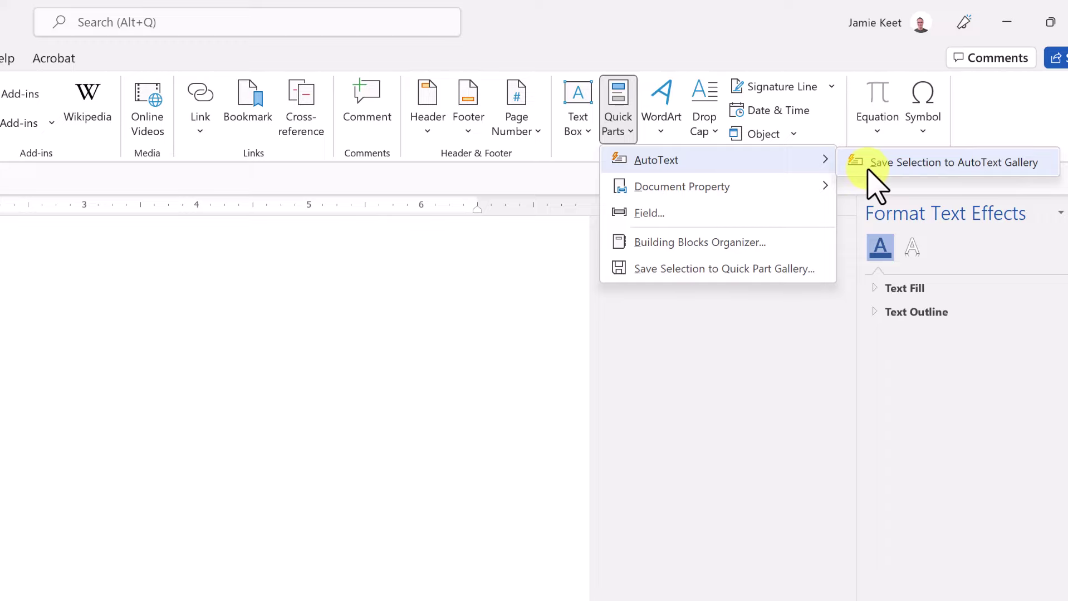
left_click(885, 168)
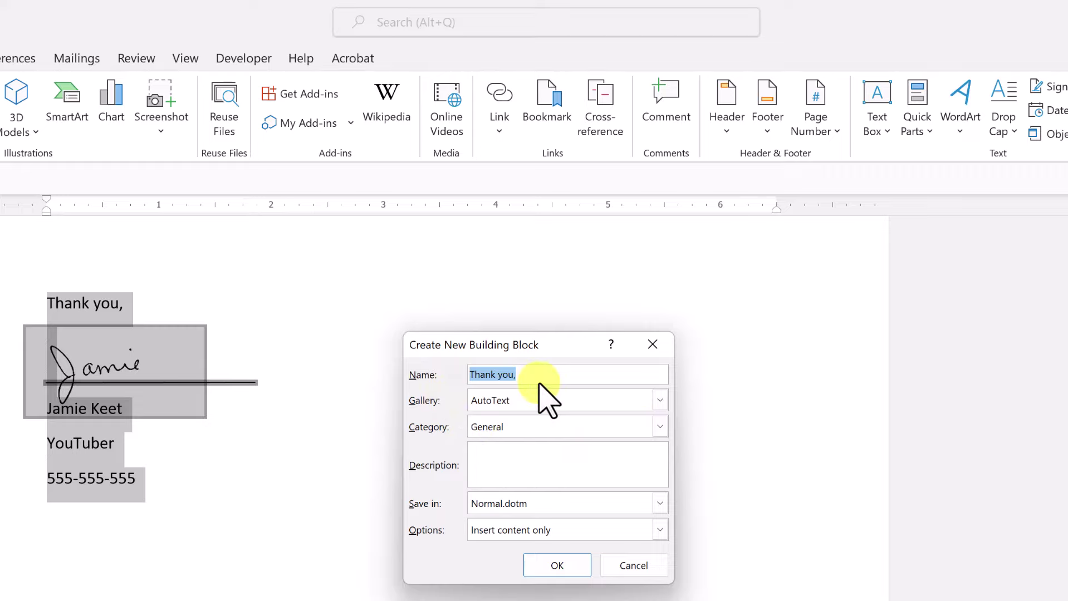
type("Sign 1")
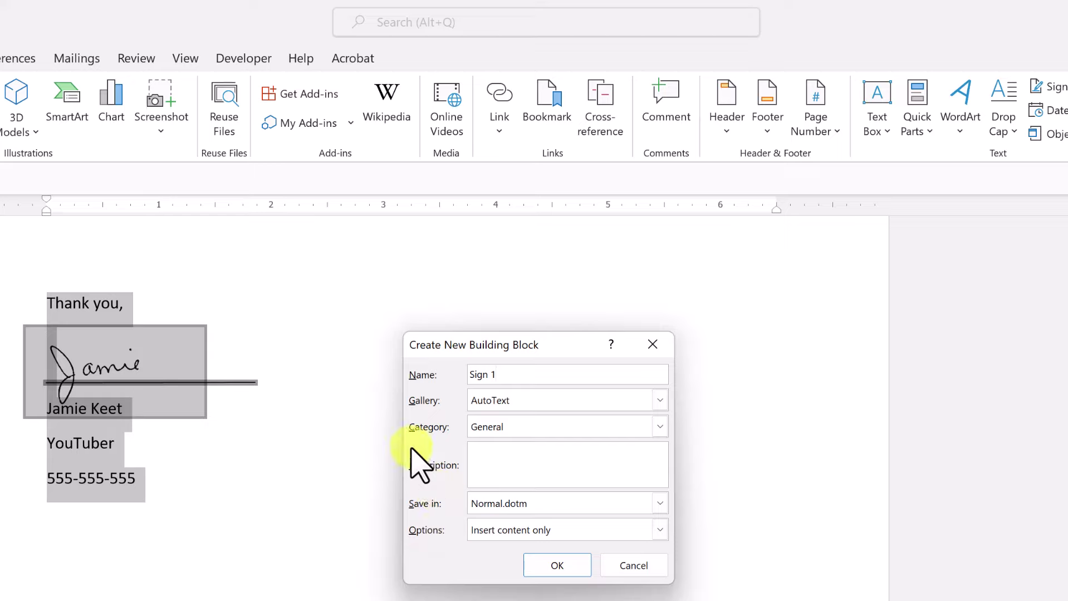
left_click(561, 574)
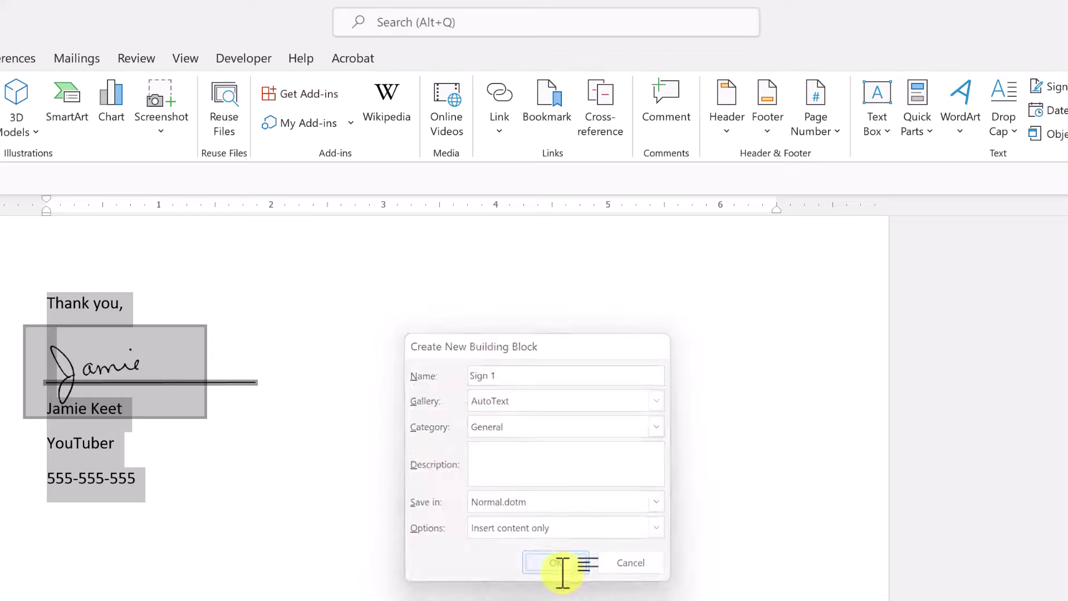
- Insert the Sign 1 AutoText entry below the original block to duplicate the signature
left_click(161, 580)
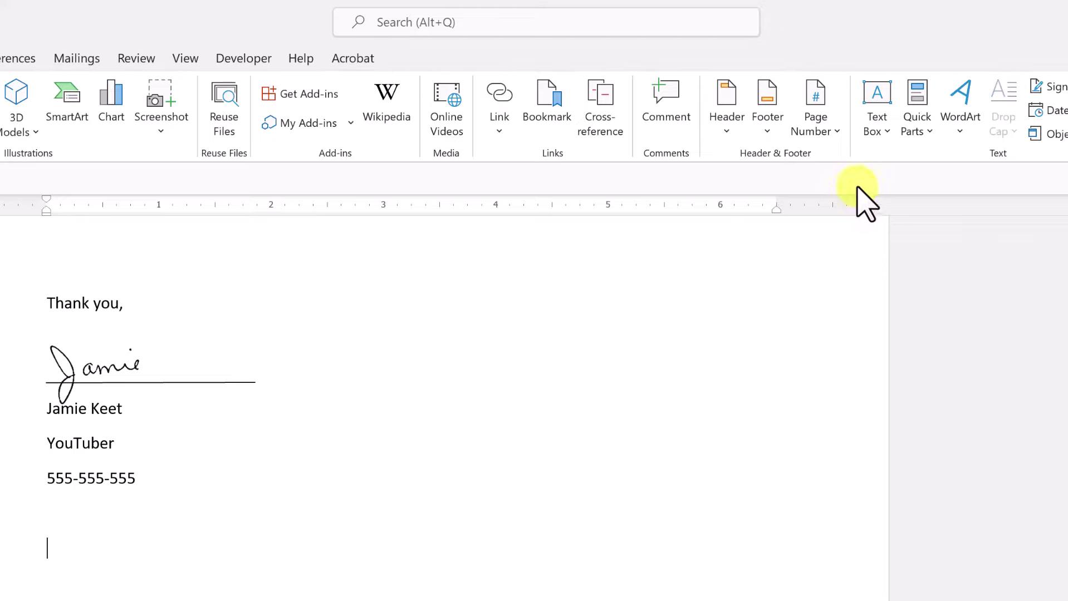
left_click(916, 130)
mouse_move(962, 167)
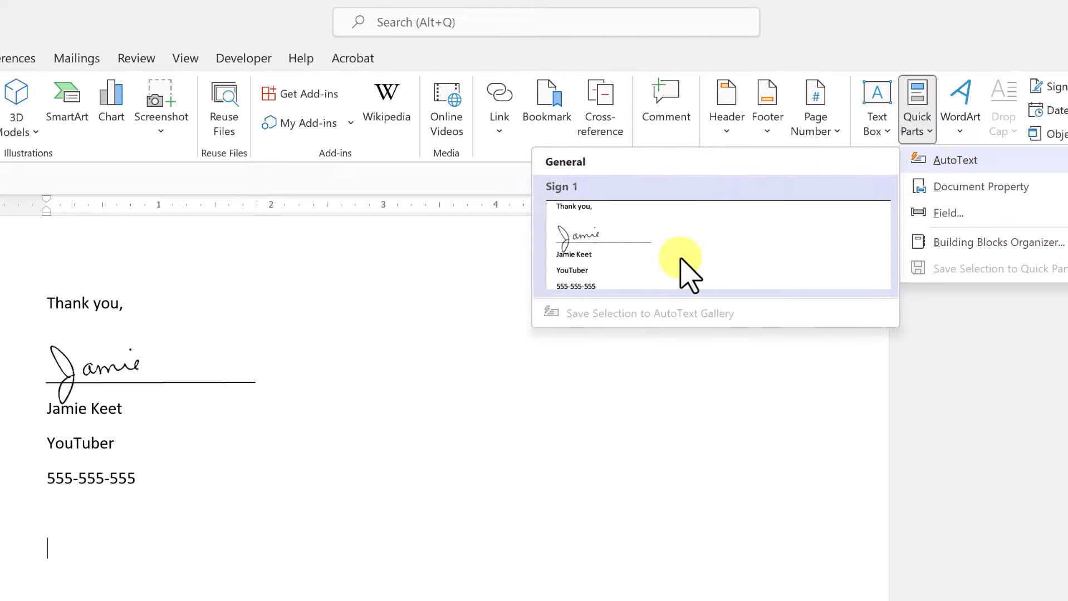
left_click(684, 262)
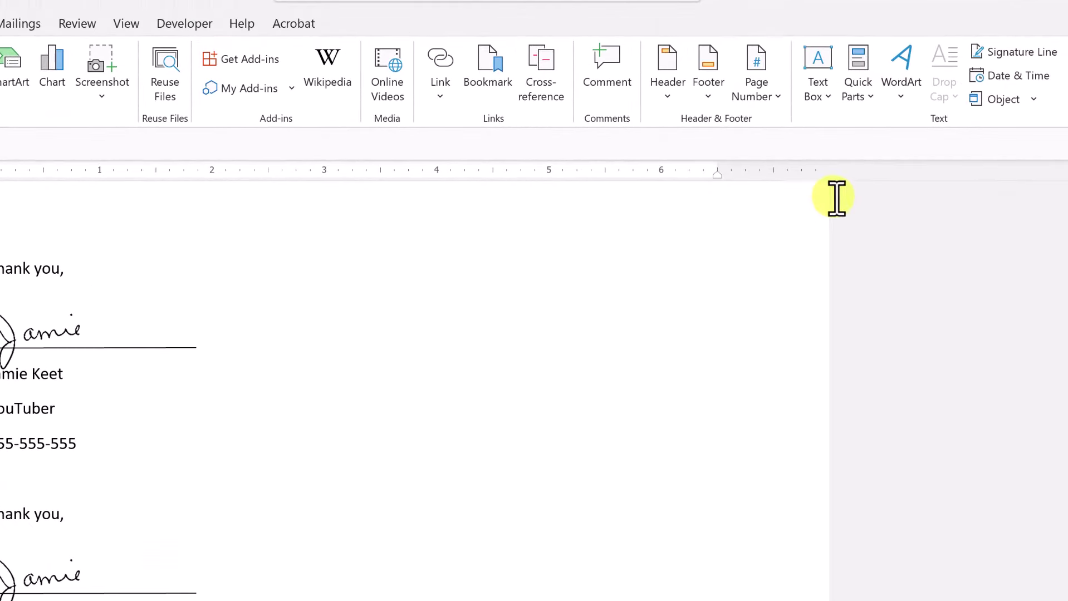
- View the Sign 1 AutoText entry's properties and close them without changes
left_click(864, 91)
mouse_move(897, 127)
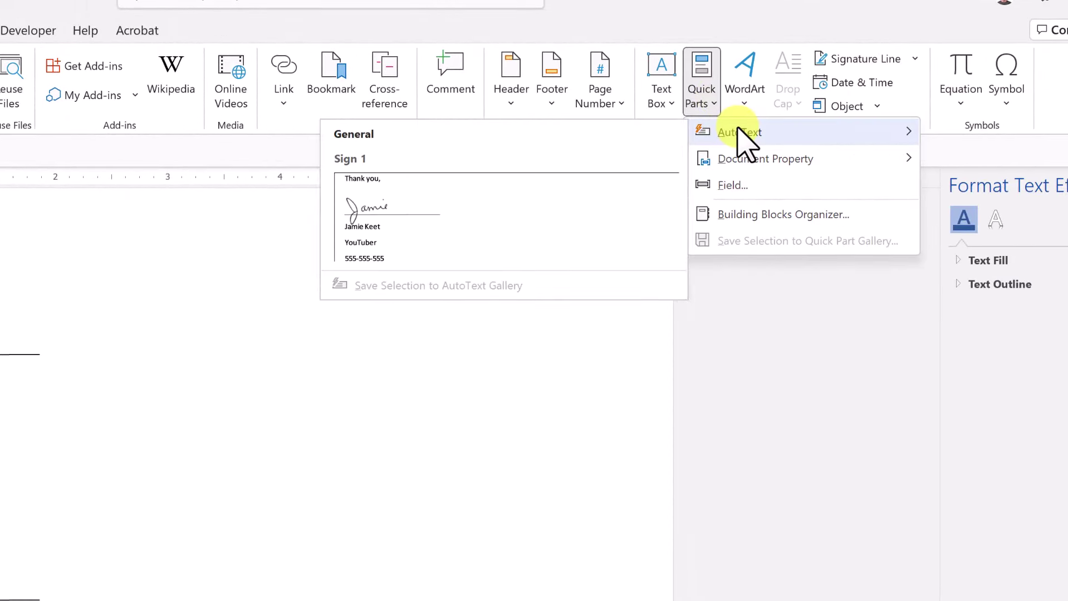
right_click(449, 238)
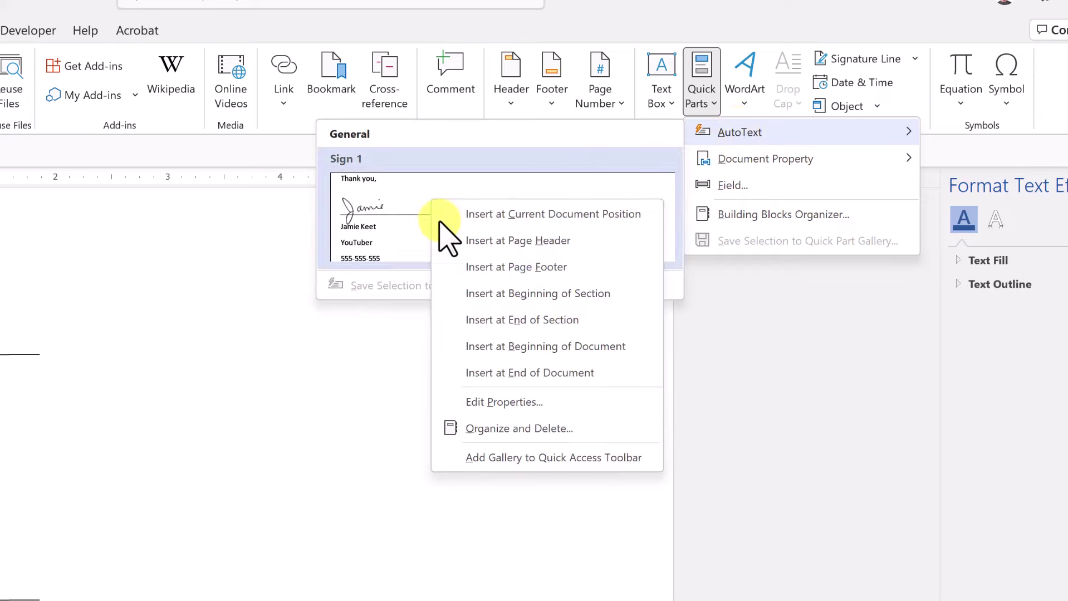
left_click(518, 410)
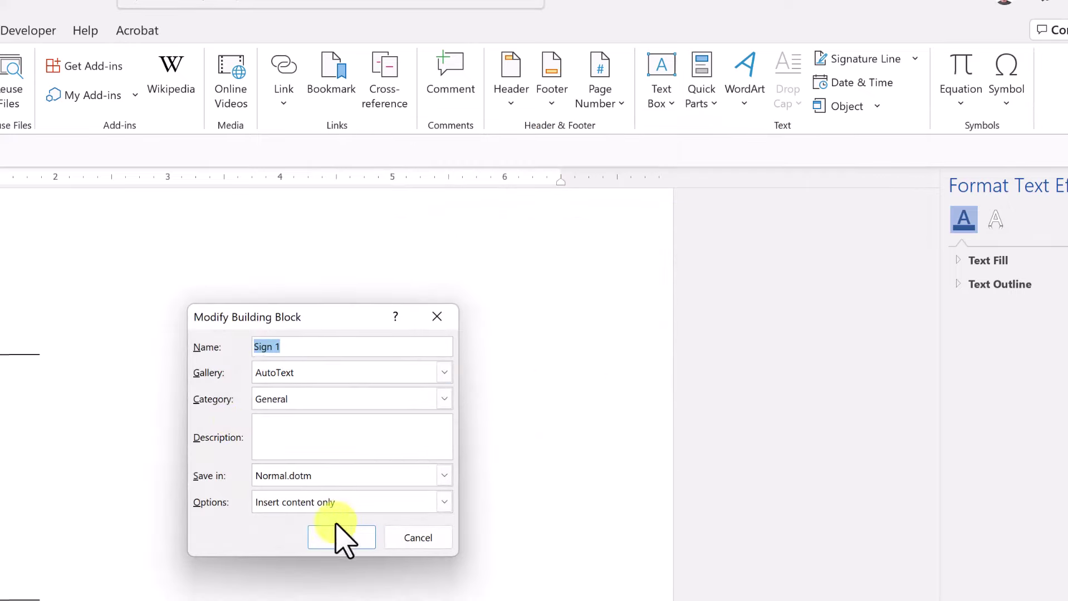
left_click(438, 319)
- Look up Sign 1 in the Building Blocks Organizer, then close the organizer
left_click(703, 110)
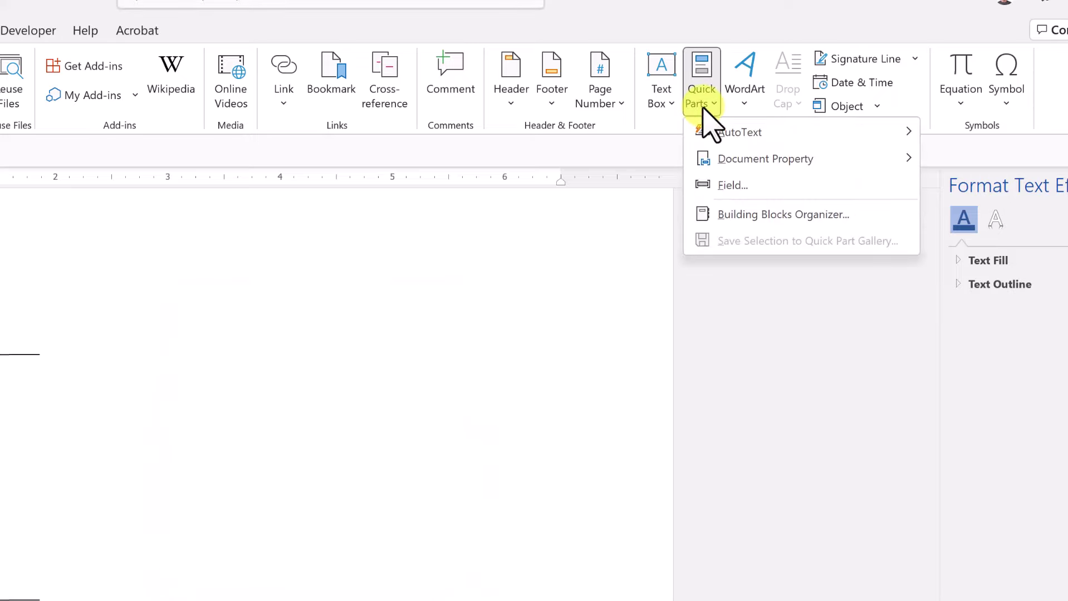
mouse_move(722, 136)
right_click(461, 231)
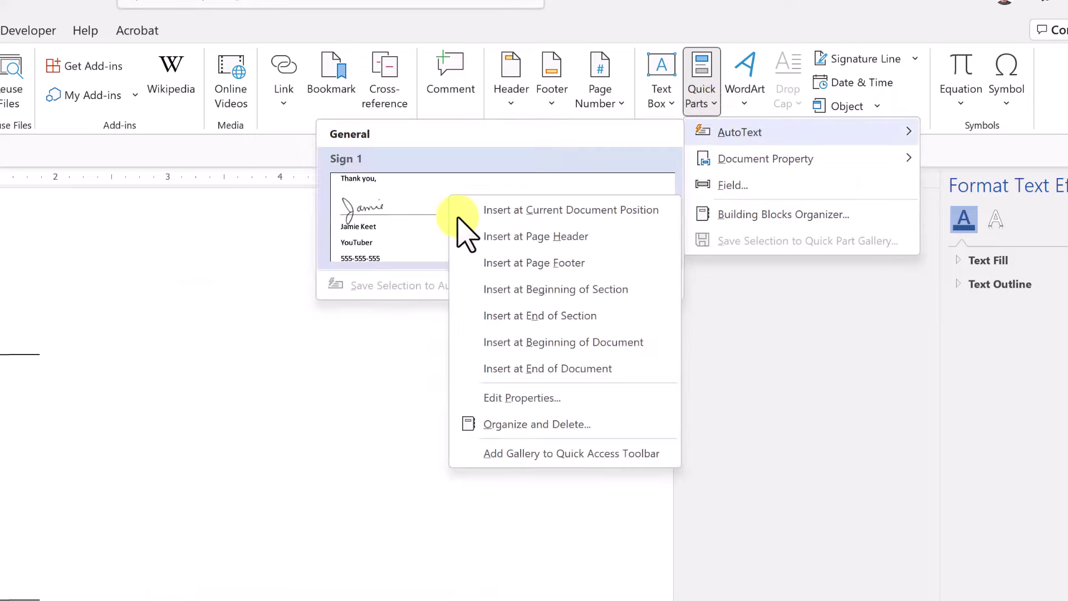
left_click(540, 424)
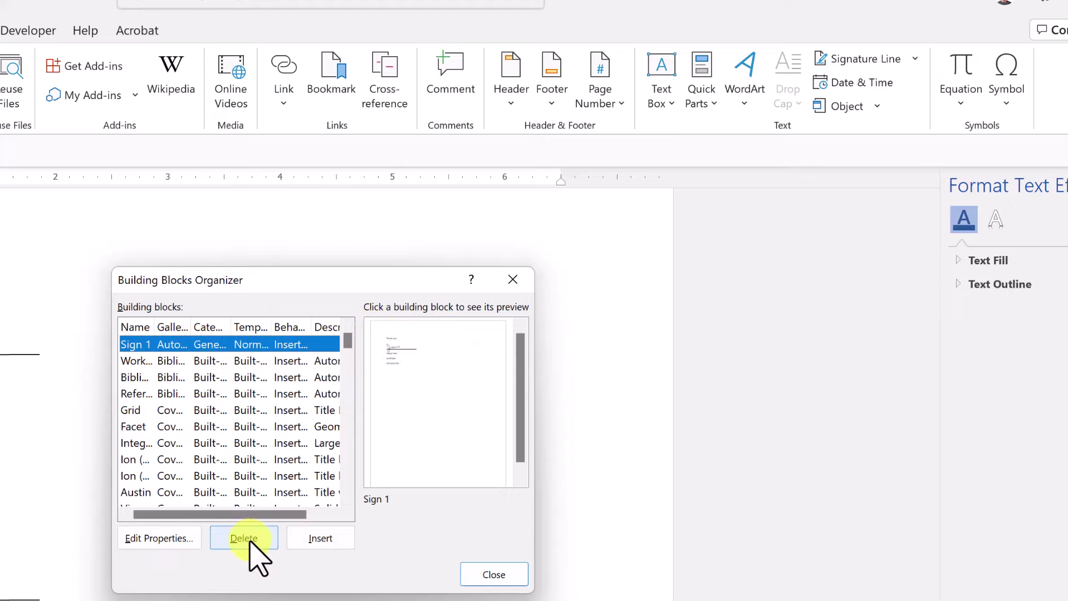
left_click(504, 577)
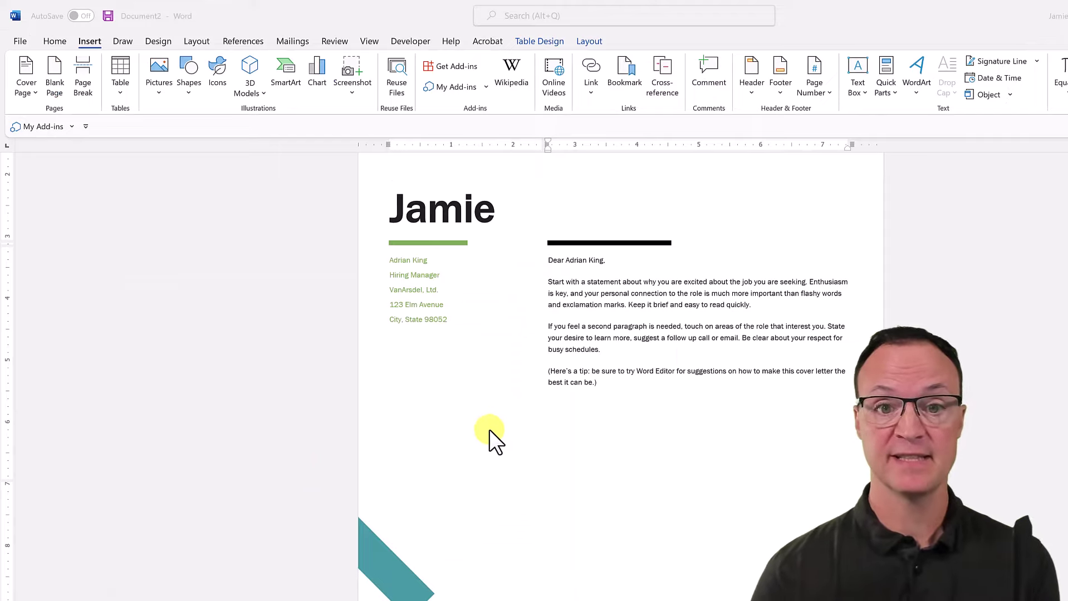
- Insert the saved Sign AutoText signature block in the empty paragraph below the letter body
left_click(622, 437)
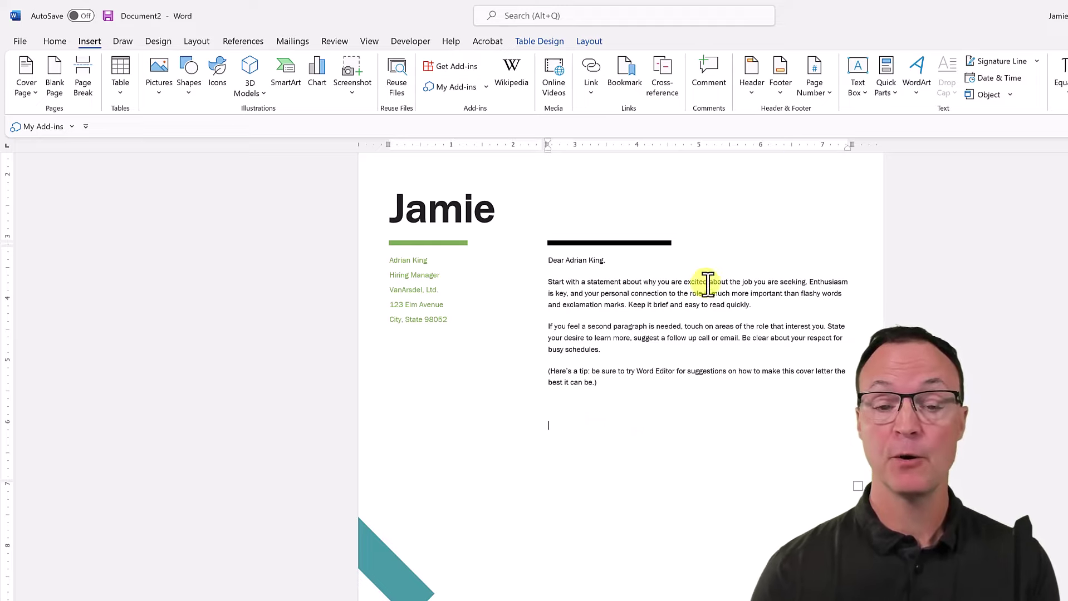
left_click(884, 89)
mouse_move(914, 110)
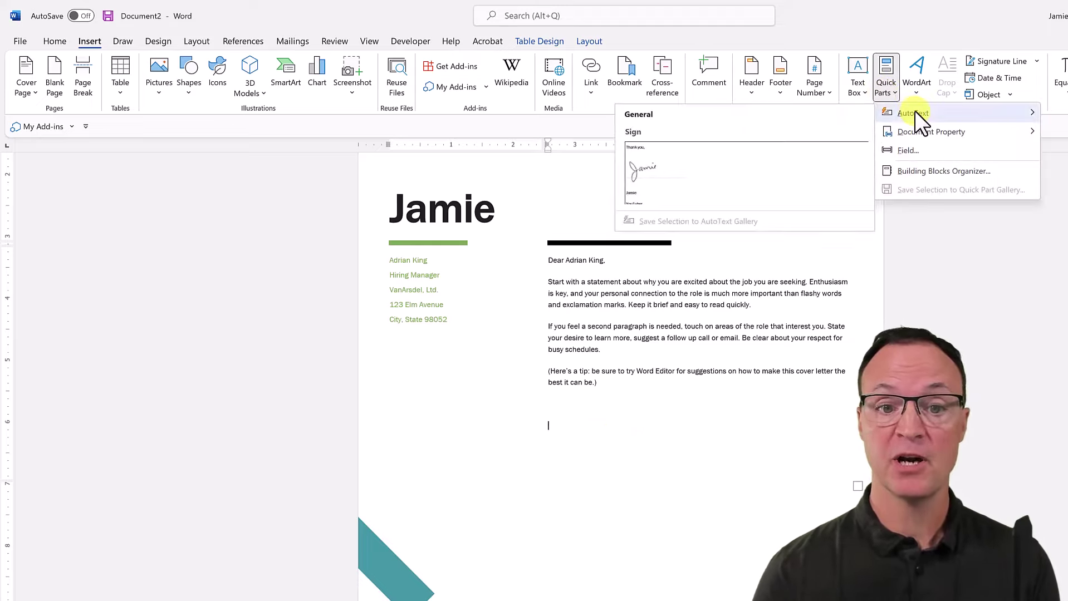
left_click(694, 175)
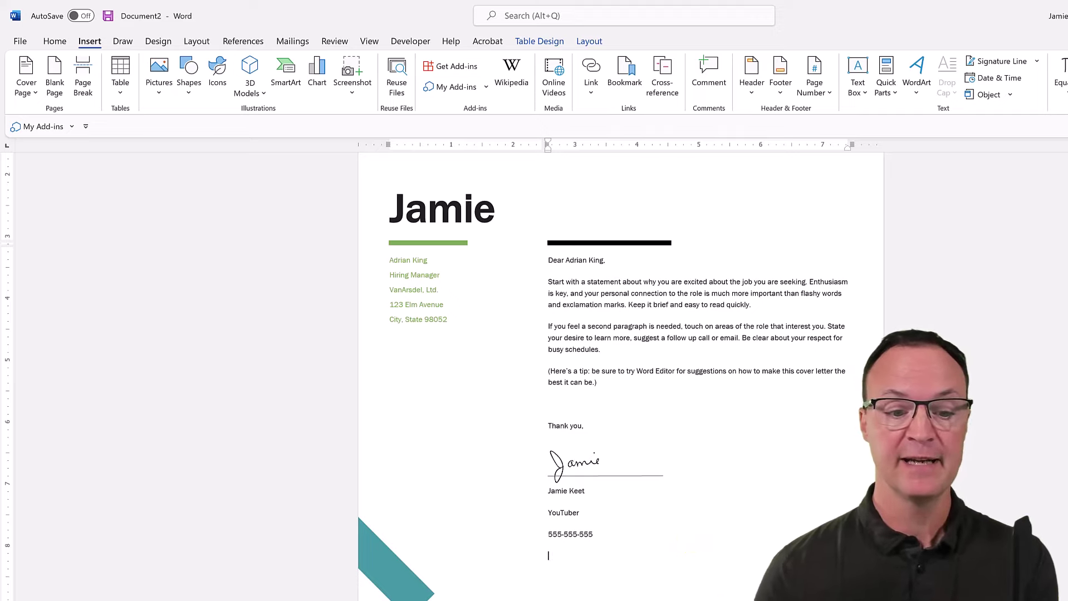
- Insert the scanned signature JPG from this computer into the blank Document3
left_click(724, 582)
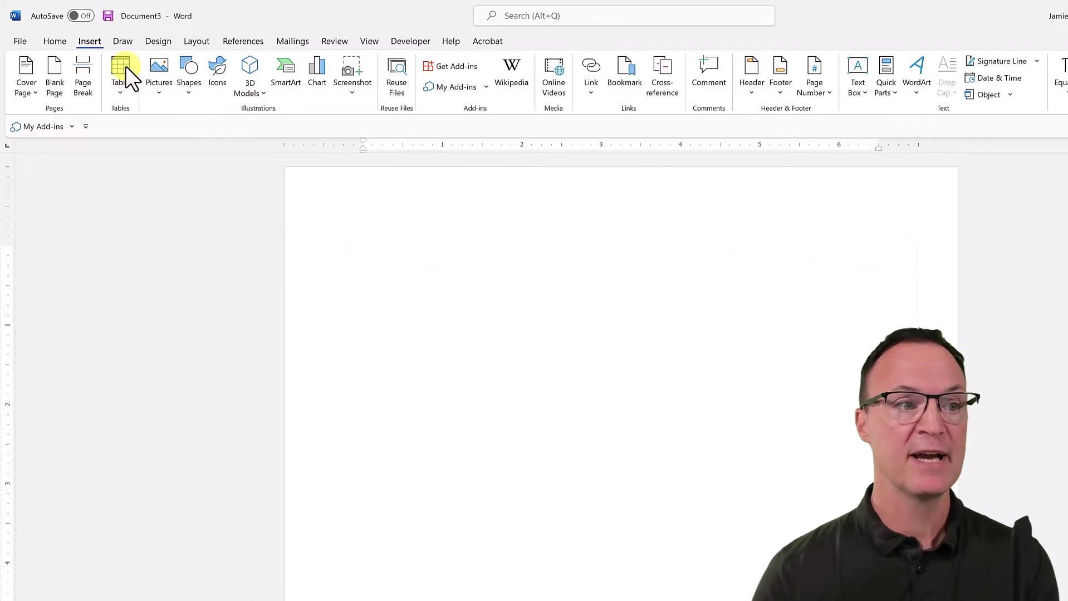
left_click(156, 77)
left_click(181, 129)
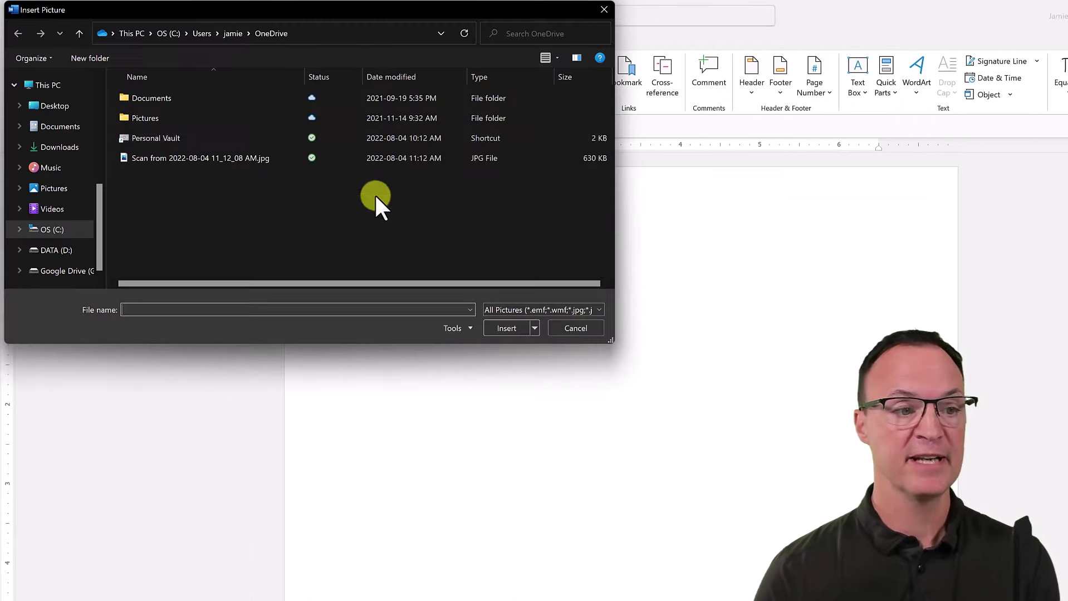
double_click(167, 159)
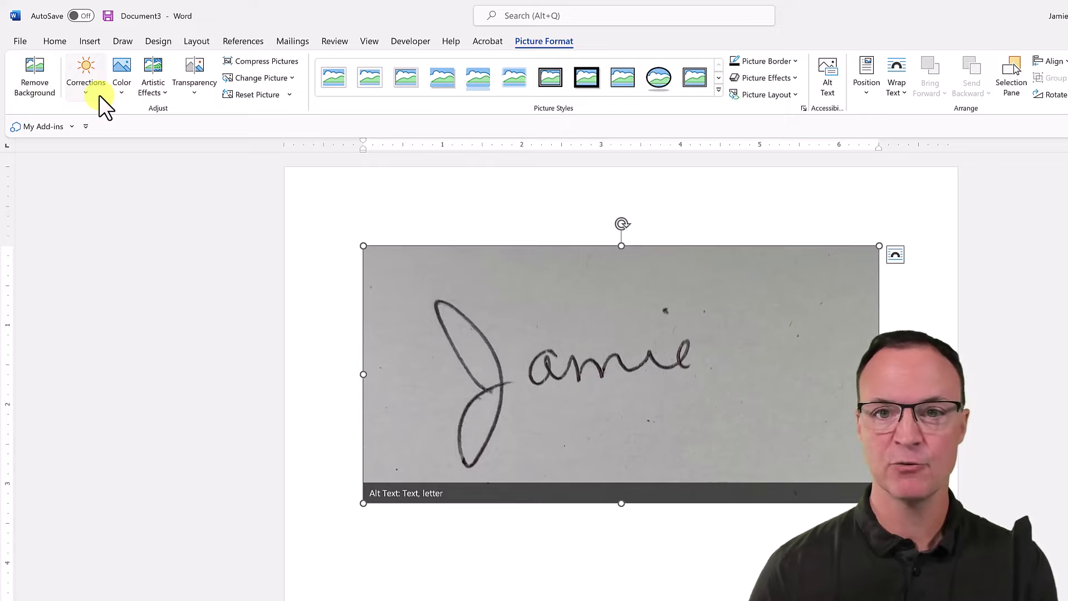
- Remove the scan's grey background, marking the signature's 'a' as an area to keep
left_click(31, 84)
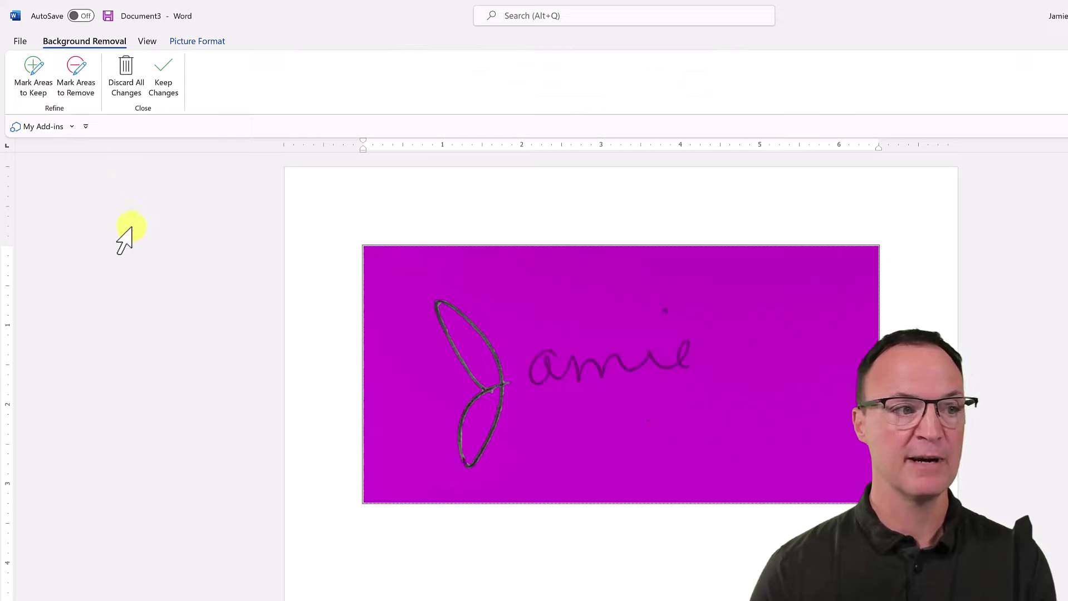
left_click(23, 71)
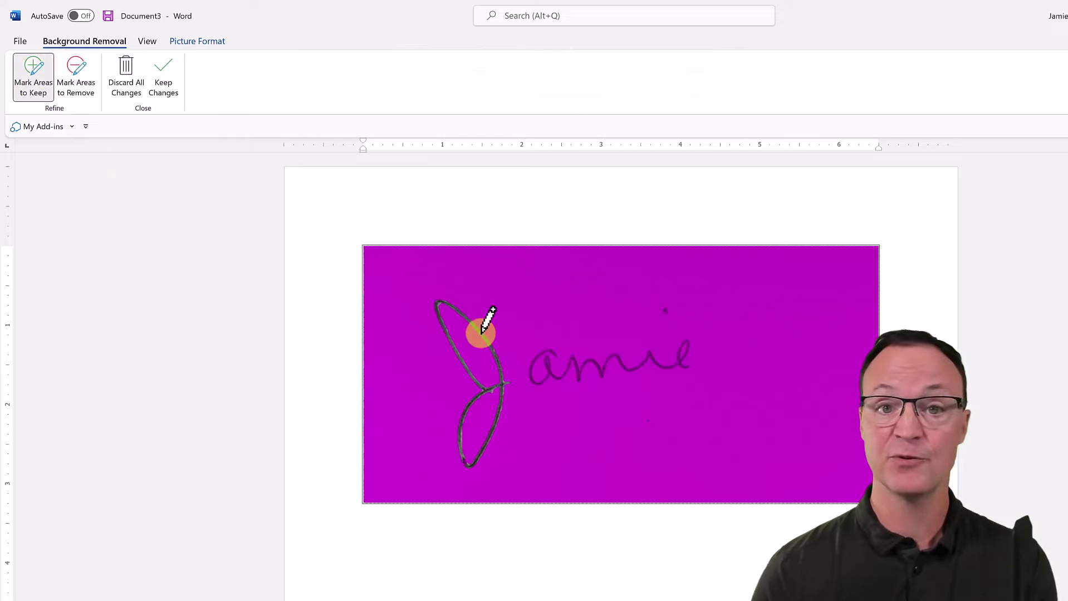
mouse_move(557, 353)
left_mouse_down()
mouse_move(533, 359)
mouse_move(533, 380)
mouse_move(548, 357)
mouse_move(557, 376)
mouse_move(576, 356)
left_mouse_up()
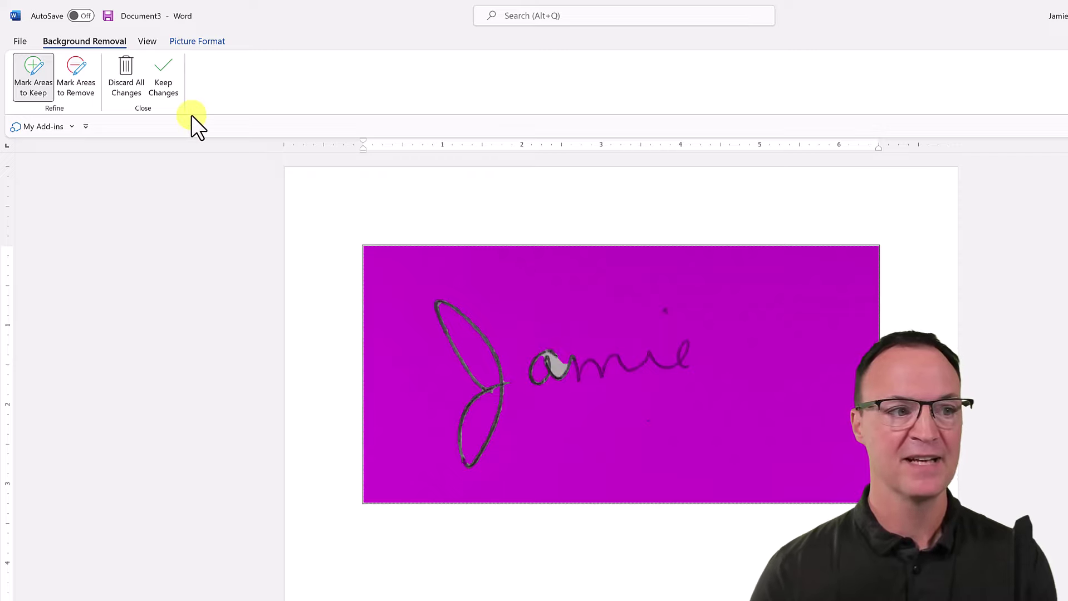
left_click(164, 89)
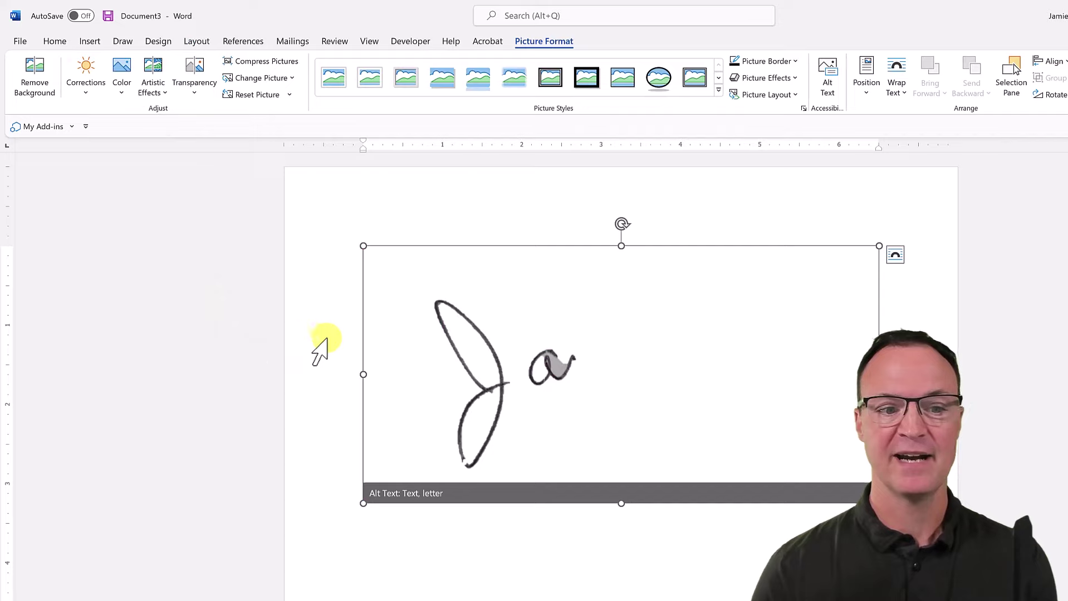